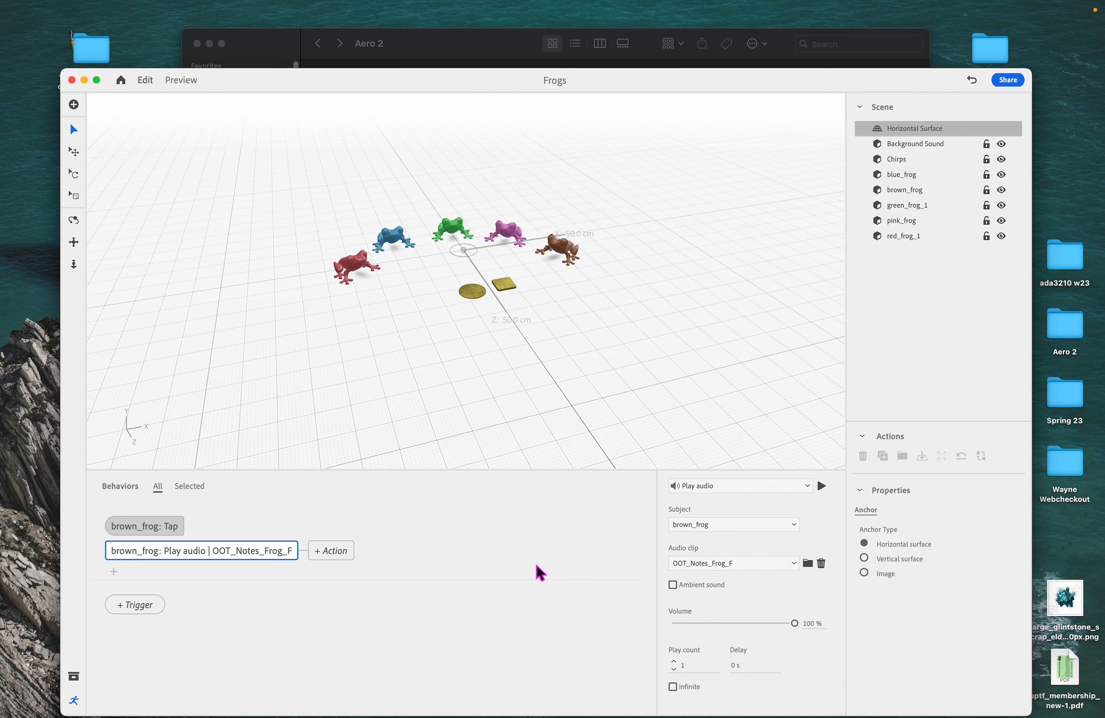
# - Inspect the brown and pink frogs in the scene by selecting each in turn
pyautogui.click(487, 540)
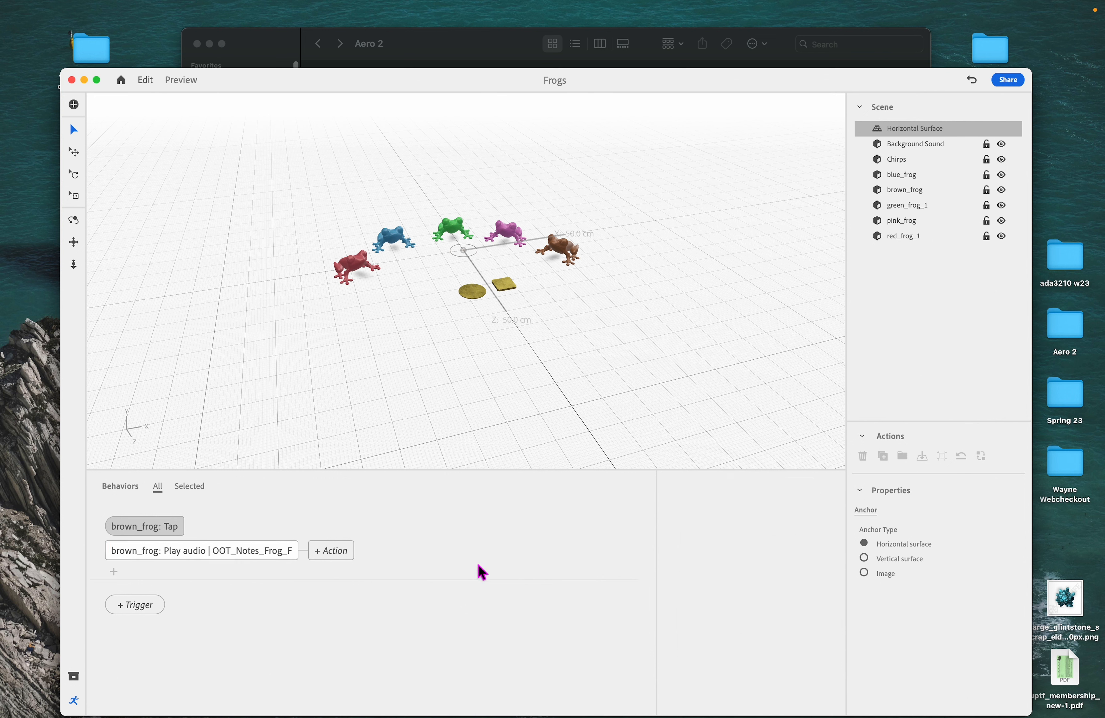
pyautogui.click(473, 542)
pyautogui.click(508, 242)
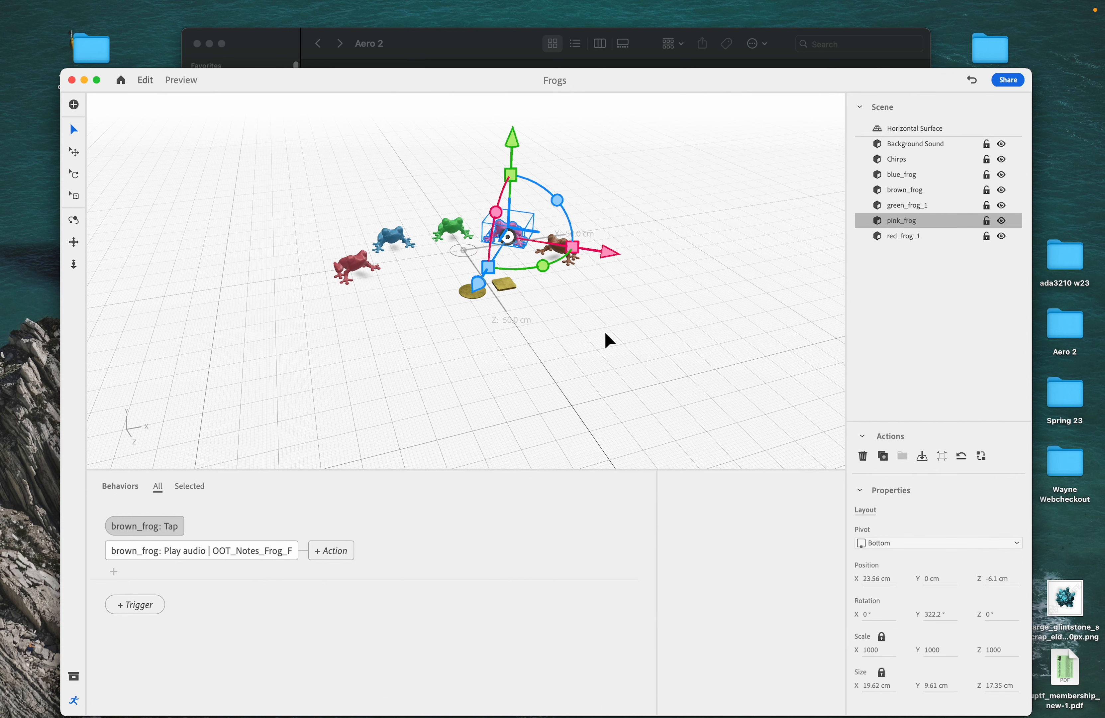
pyautogui.click(600, 280)
pyautogui.click(558, 254)
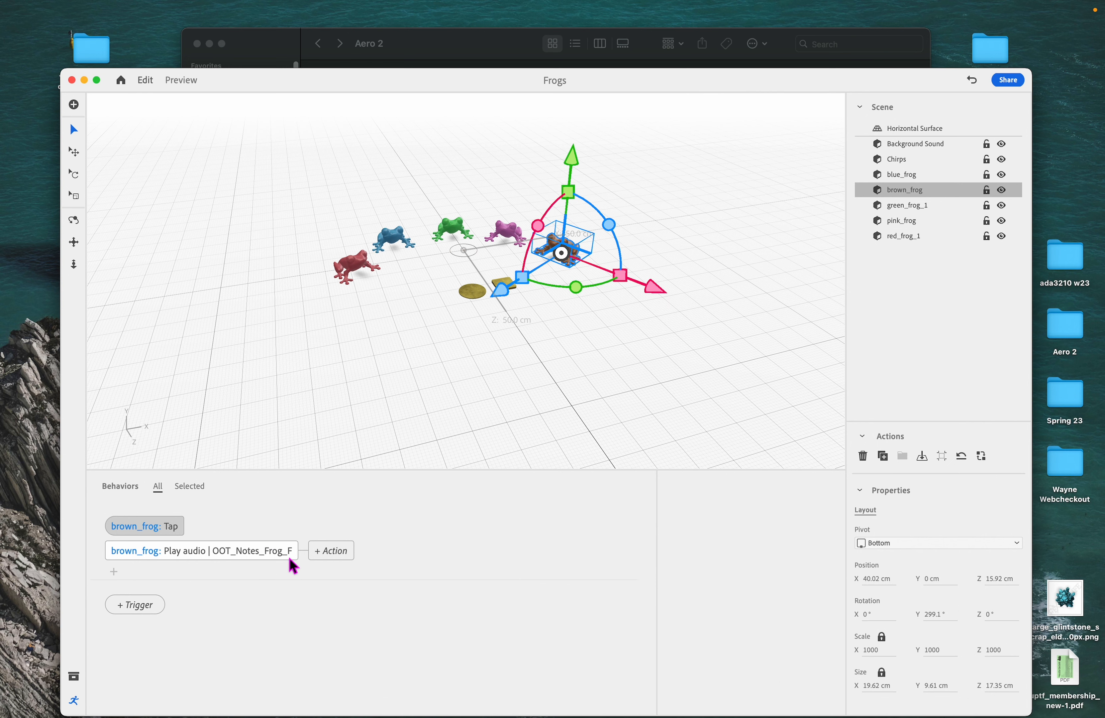
pyautogui.click(526, 240)
pyautogui.click(507, 235)
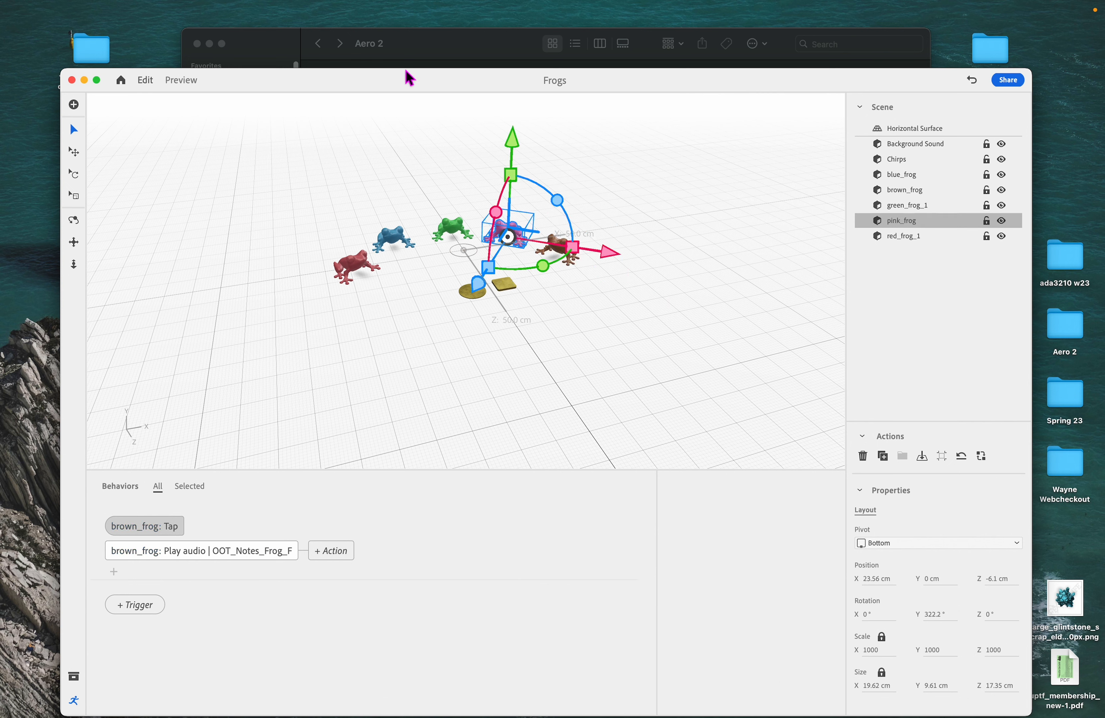
# - Bring the Aero 2 folder window forward to view the available audio files
pyautogui.click(441, 59)
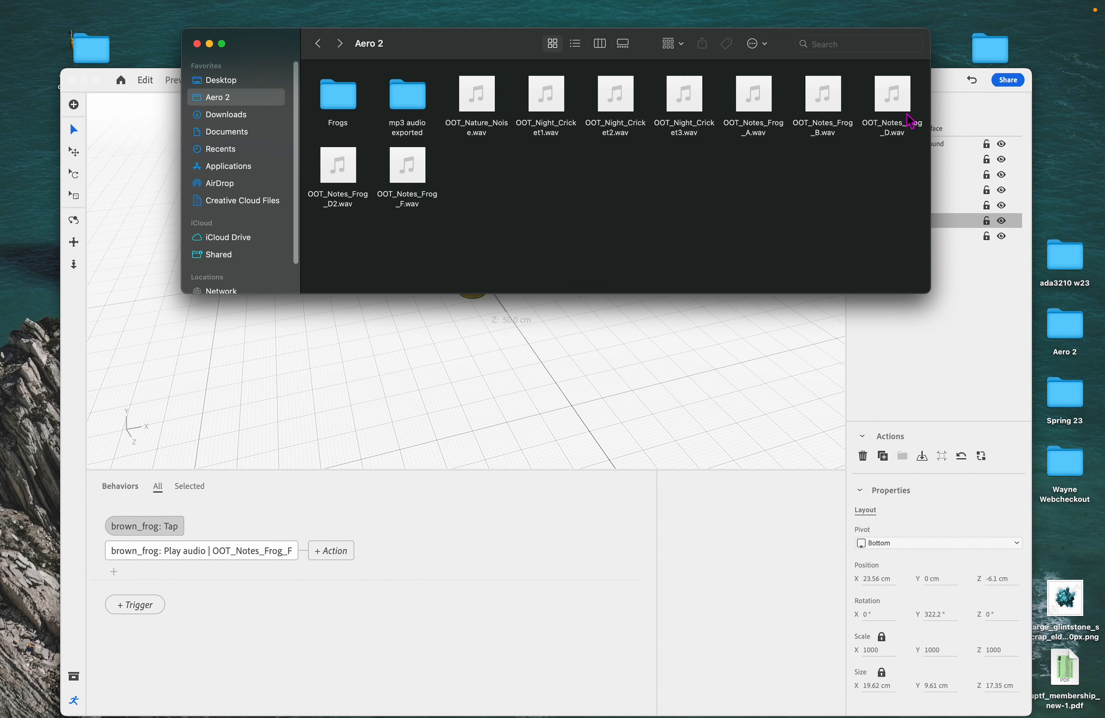
pyautogui.moveTo(909, 117)
pyautogui.moveTo(444, 58); pyautogui.dragTo(435, 55)
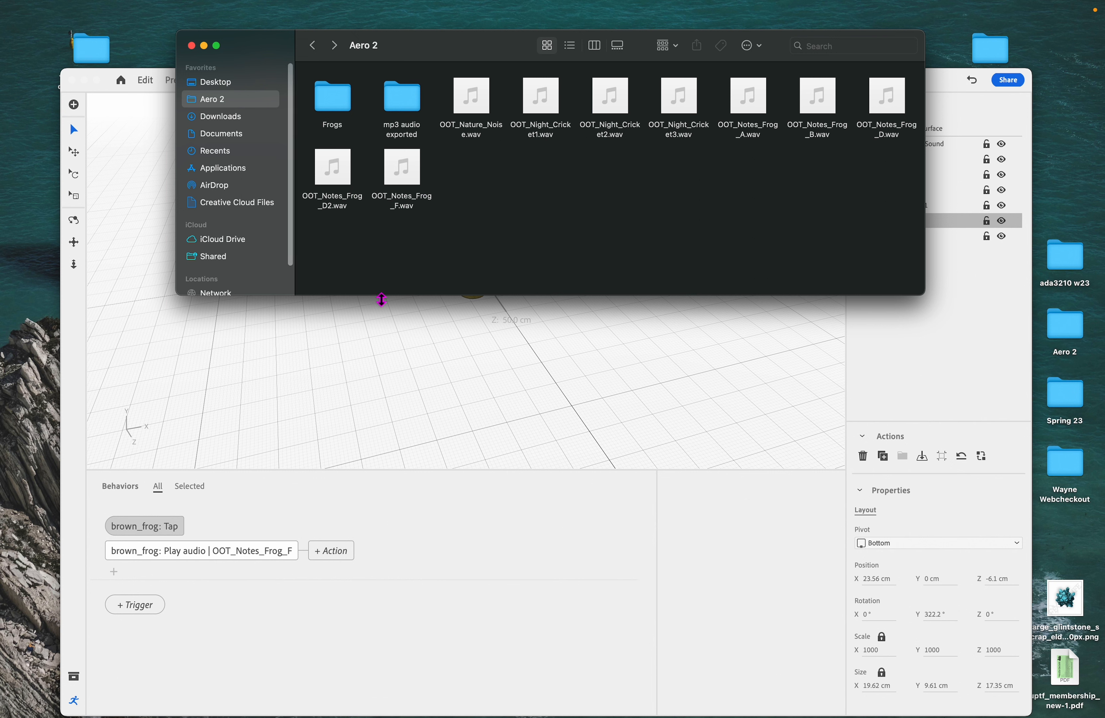
# - Switch to Audacity and open OOT_Notes_Frog_D2.wav from the Aero 2 folder
pyautogui.moveTo(346, 176)
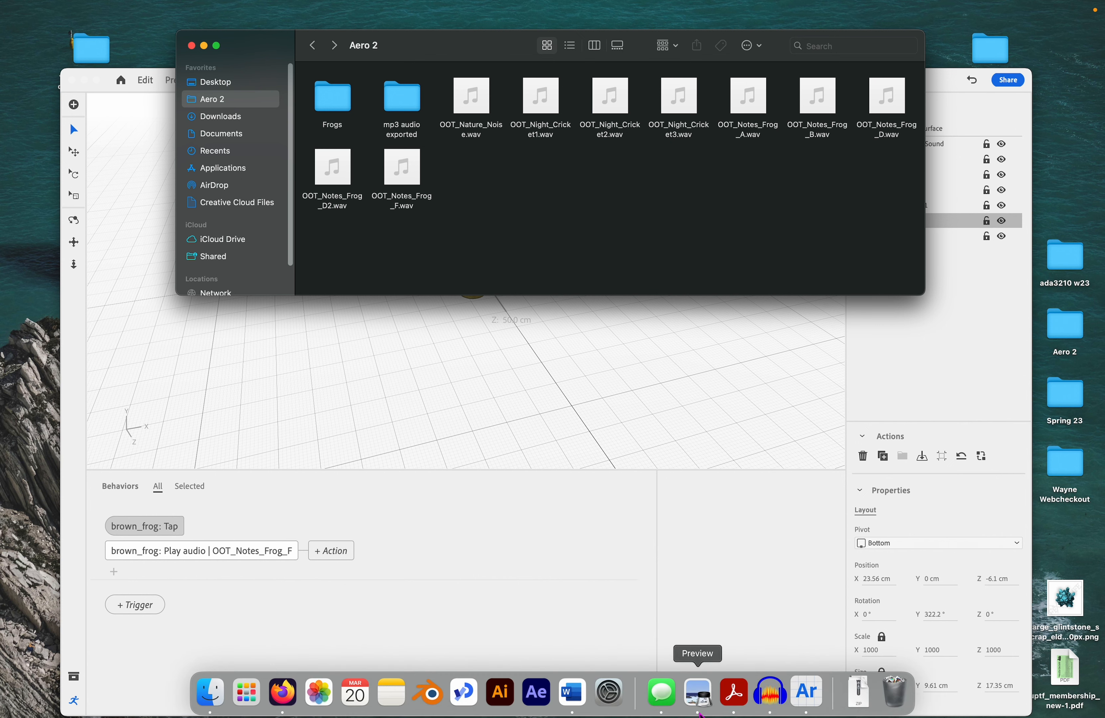
pyautogui.click(770, 699)
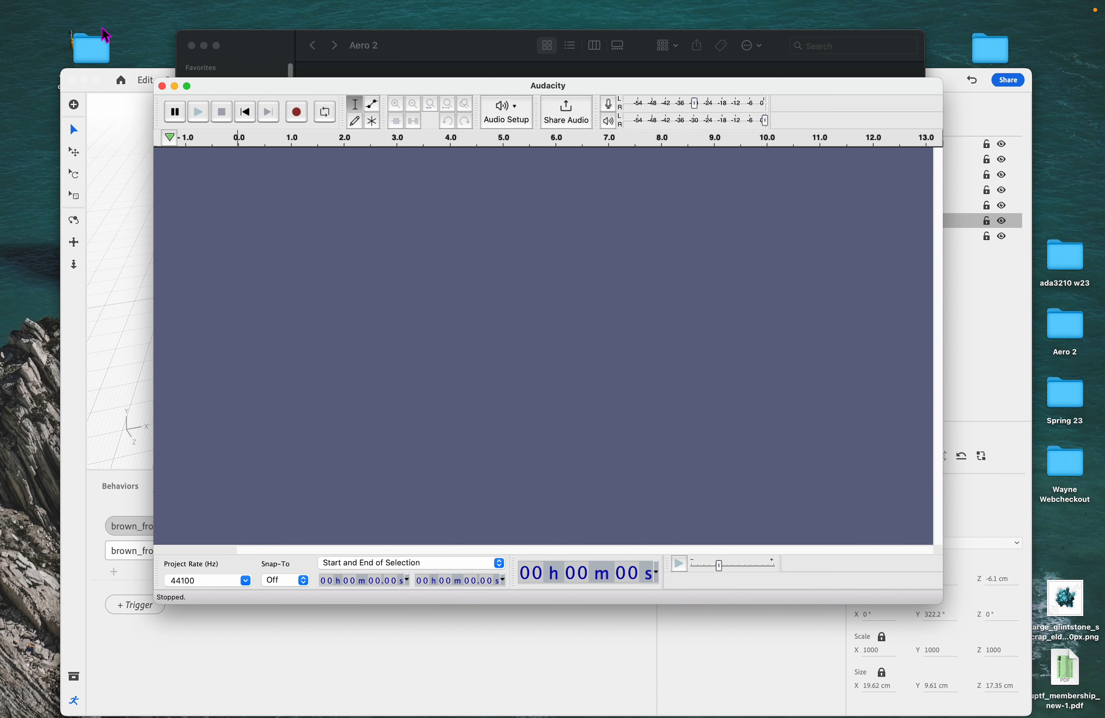
pyautogui.click(82, 13)
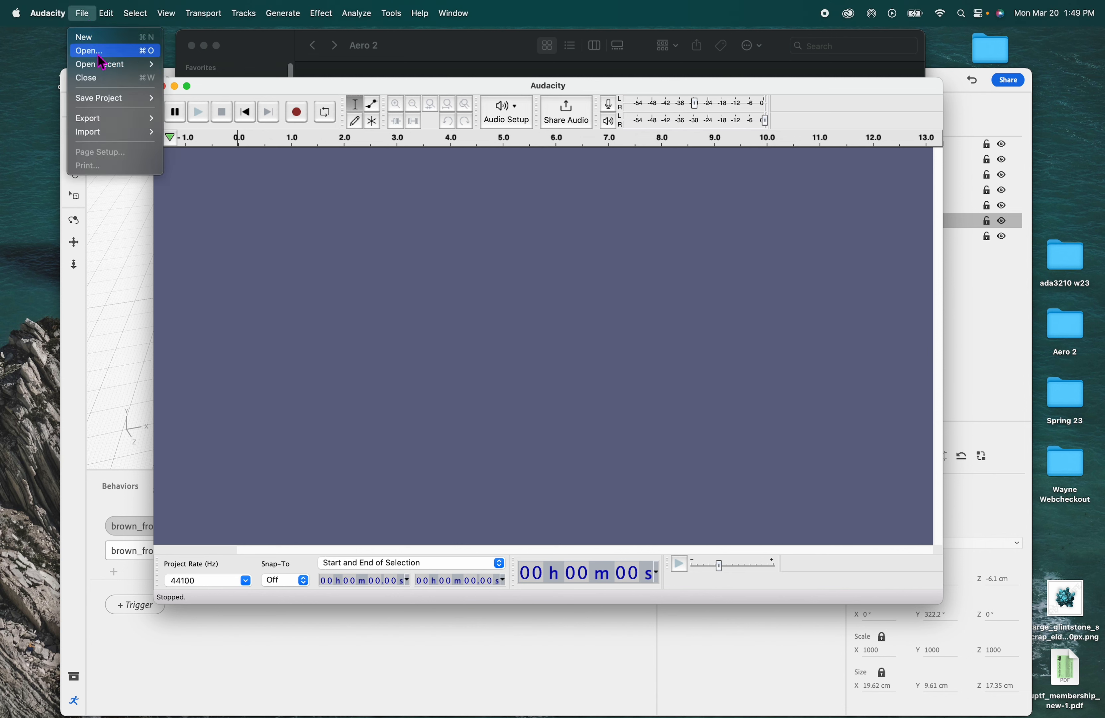
pyautogui.click(96, 54)
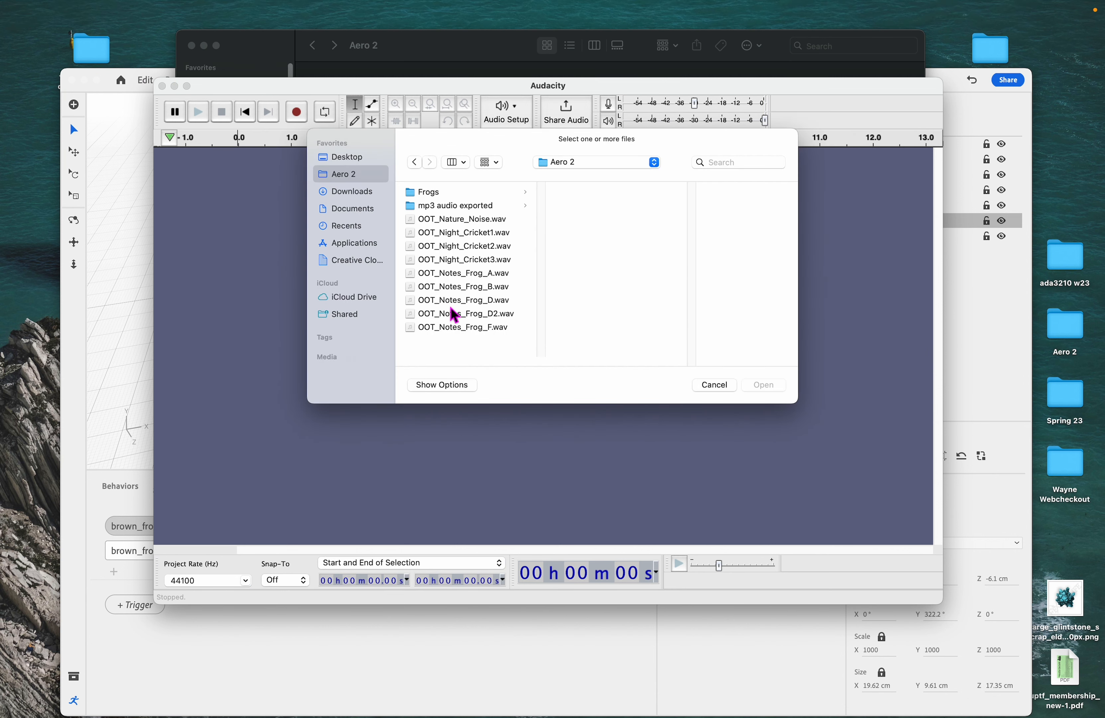
pyautogui.click(505, 314)
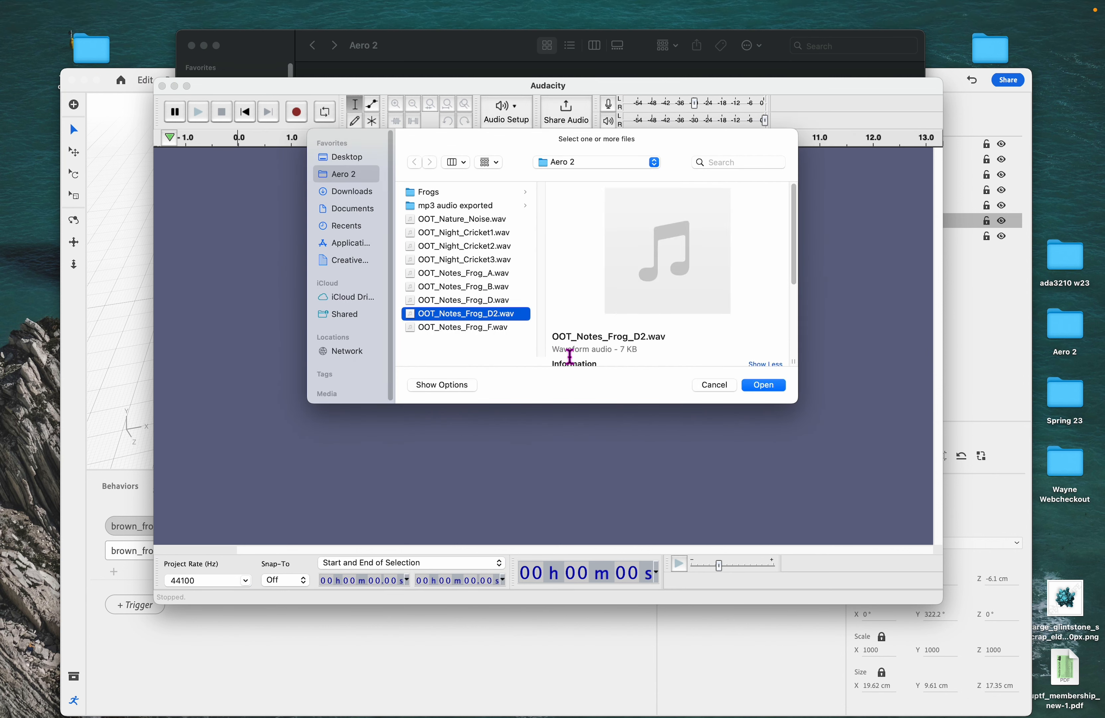
pyautogui.click(776, 387)
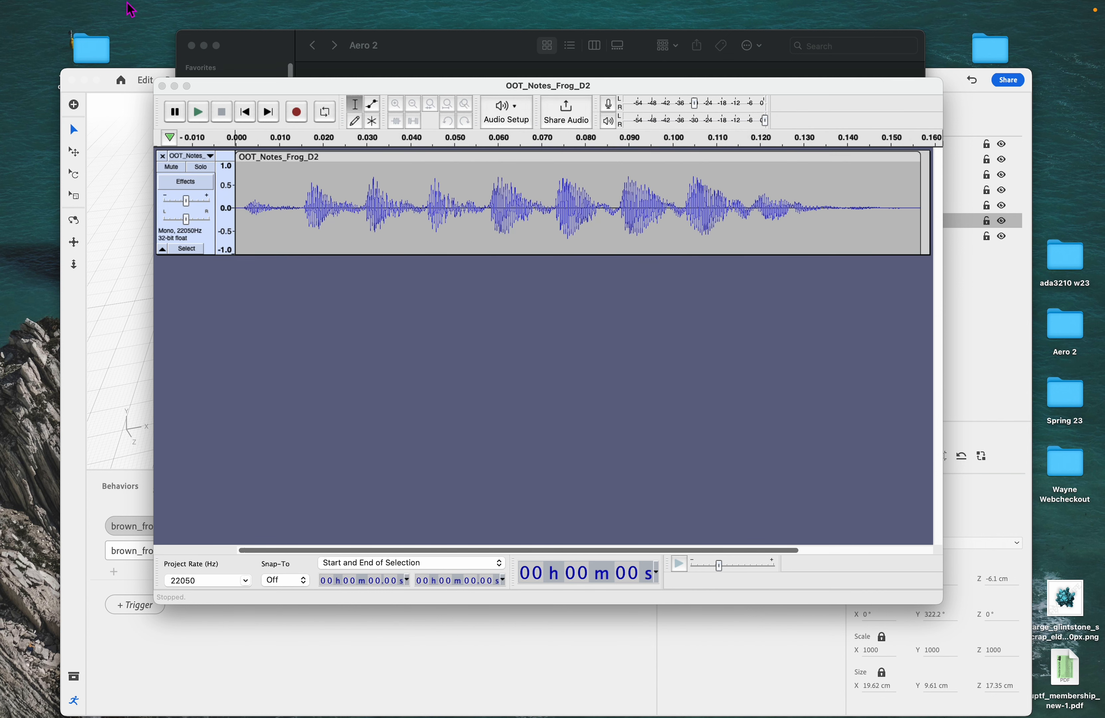
pyautogui.click(86, 14)
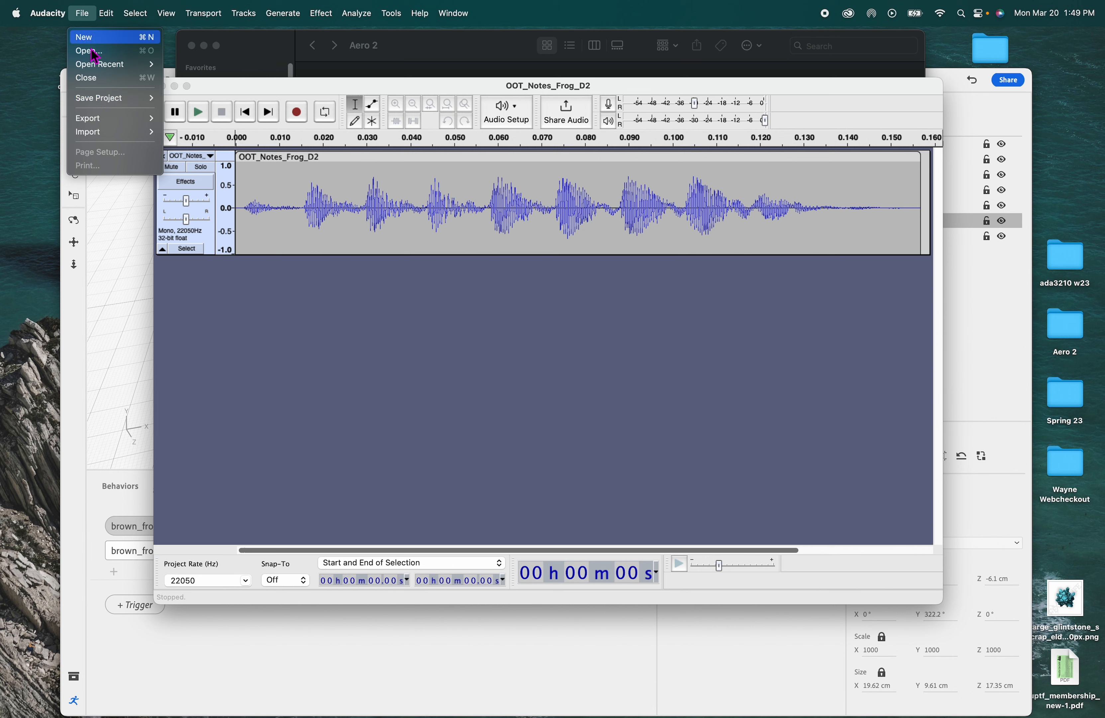
pyautogui.moveTo(107, 124)
pyautogui.click(411, 291)
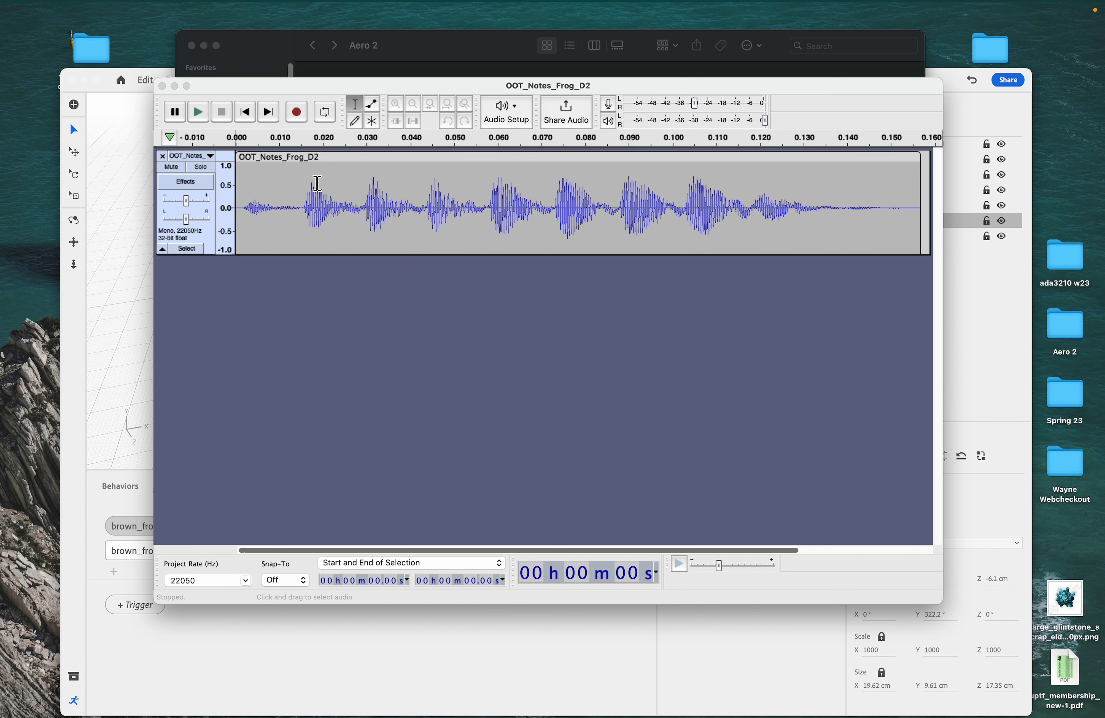
pyautogui.click(311, 182)
# - Export the track as OOT_Notes_Frog_D2.mp3 into the mp3 audio exported folder at Medium, 145-185 kbps quality
pyautogui.click(82, 13)
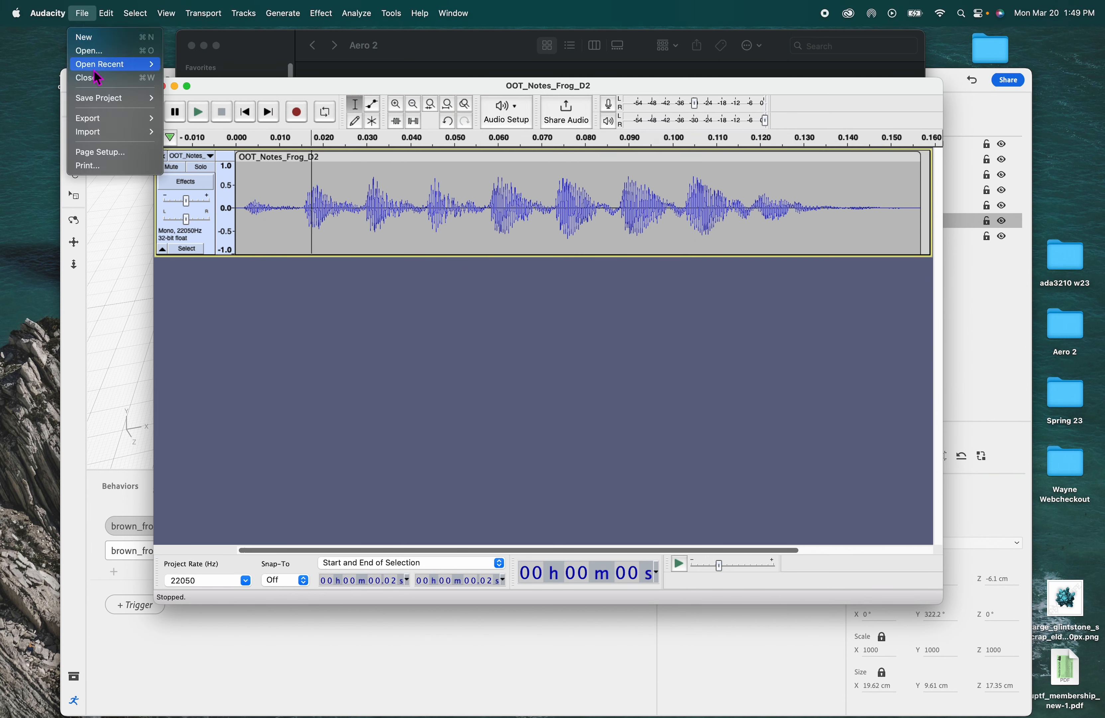
pyautogui.moveTo(91, 118)
pyautogui.click(217, 117)
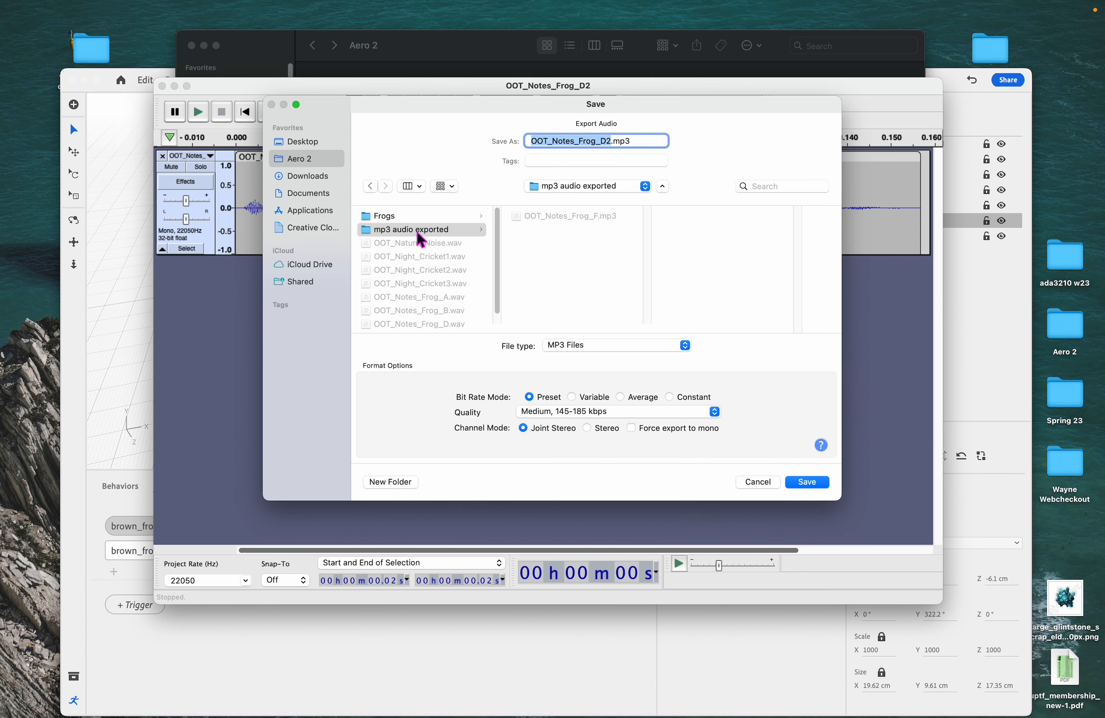
pyautogui.click(580, 411)
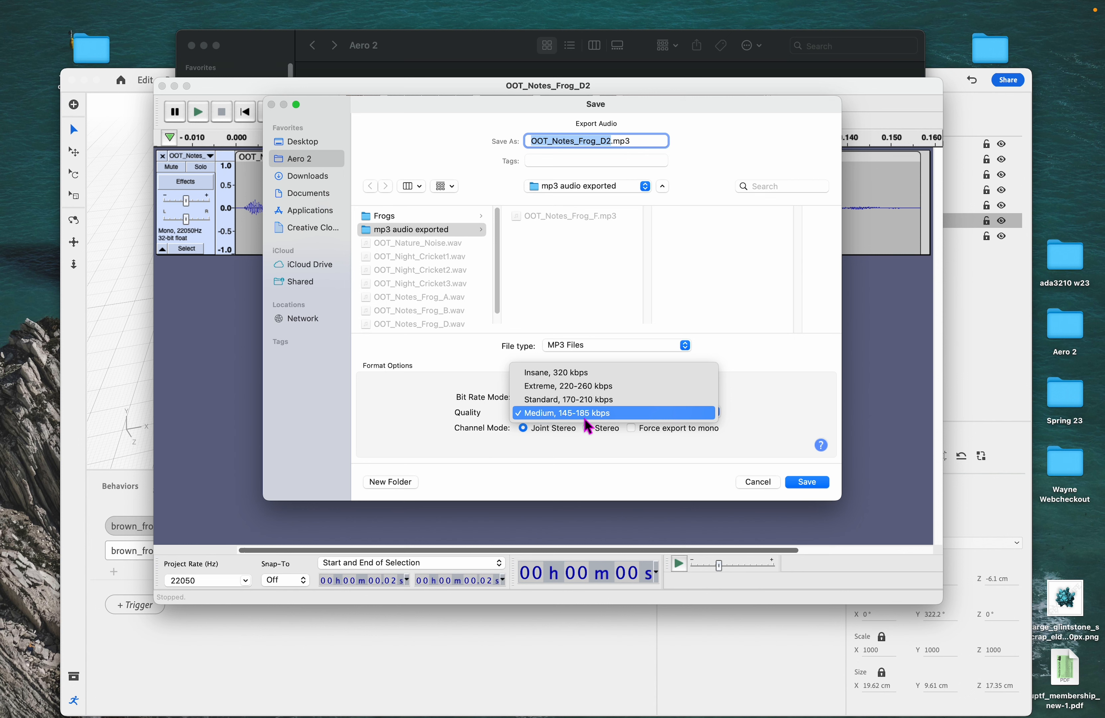
pyautogui.click(583, 414)
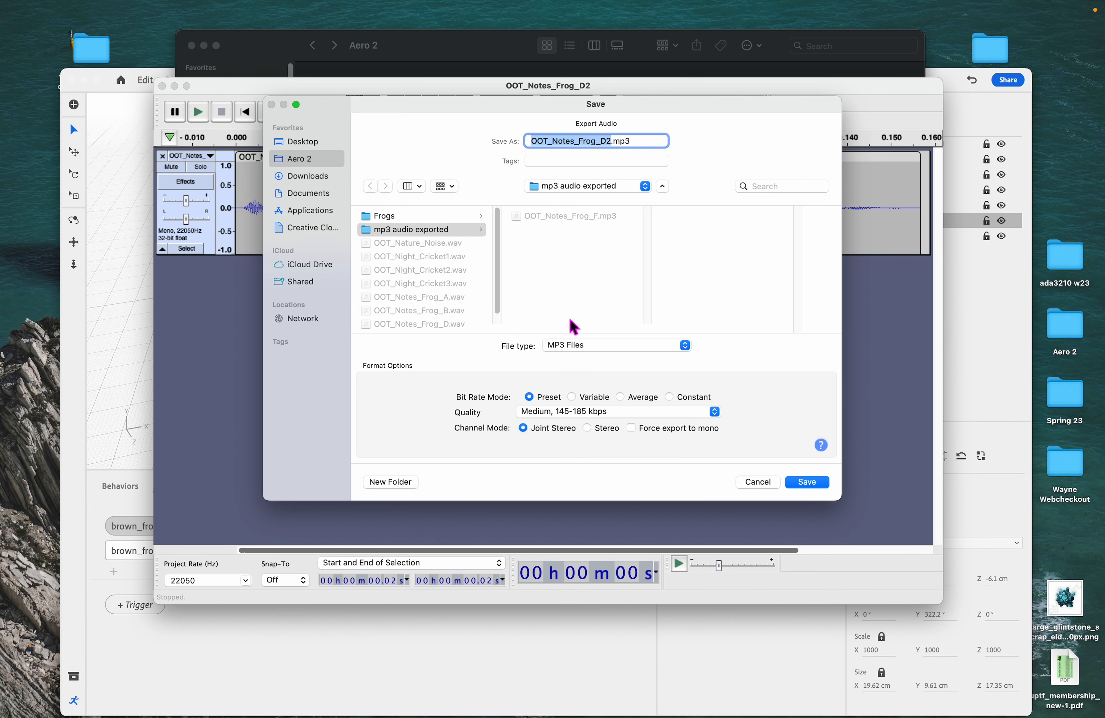
pyautogui.click(808, 484)
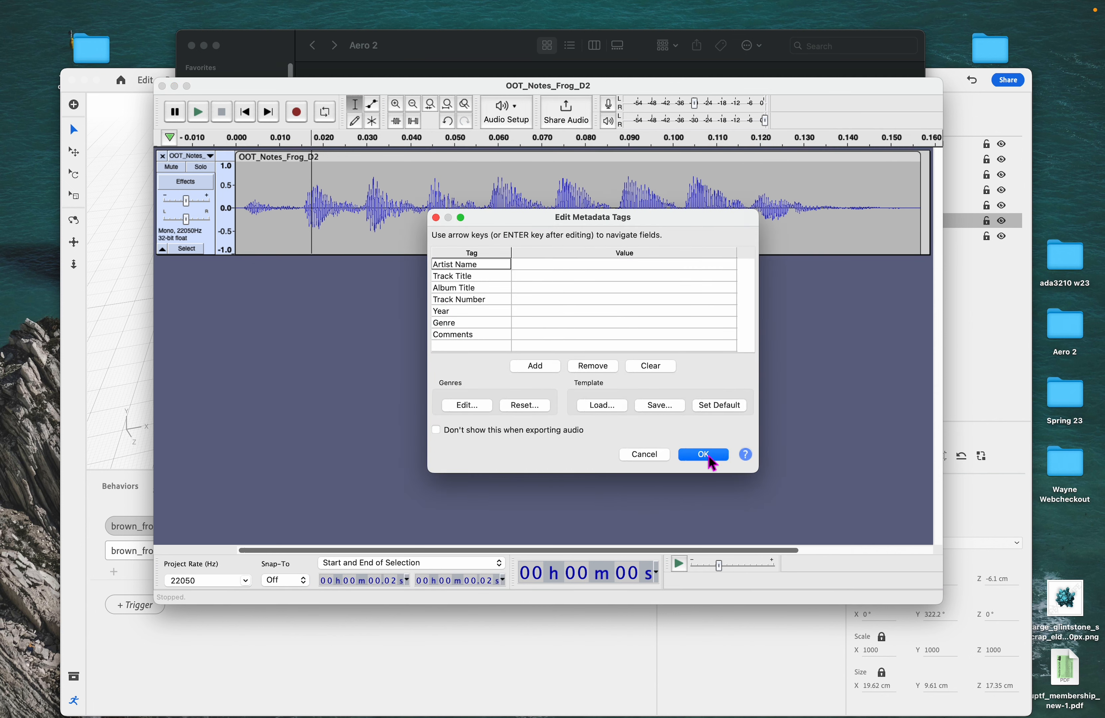
pyautogui.click(709, 457)
# - Return to the Aero scene, select the pink frog and add a Tap trigger for it
pyautogui.click(511, 635)
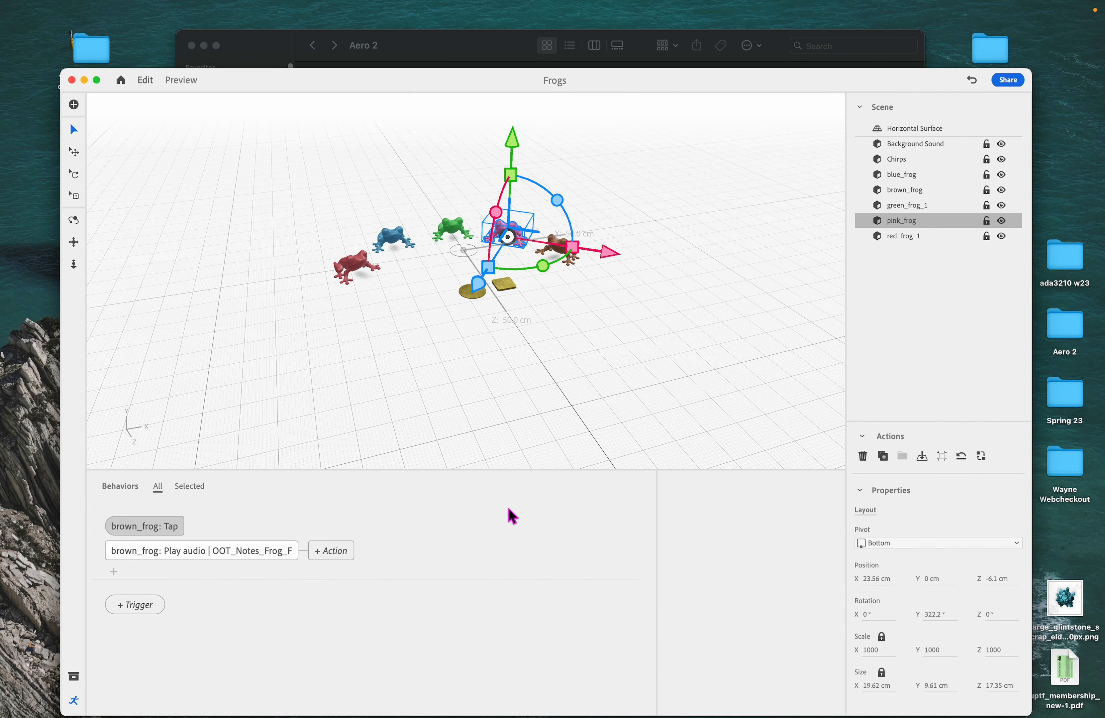
pyautogui.click(597, 363)
pyautogui.click(508, 233)
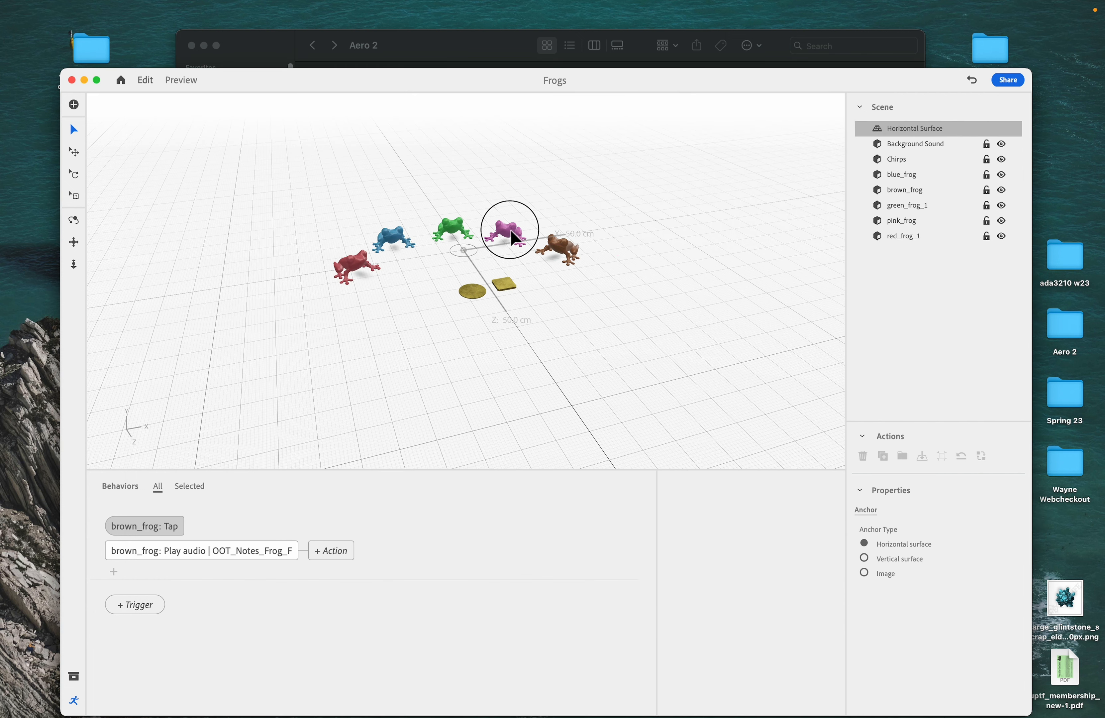
pyautogui.click(140, 605)
pyautogui.click(158, 630)
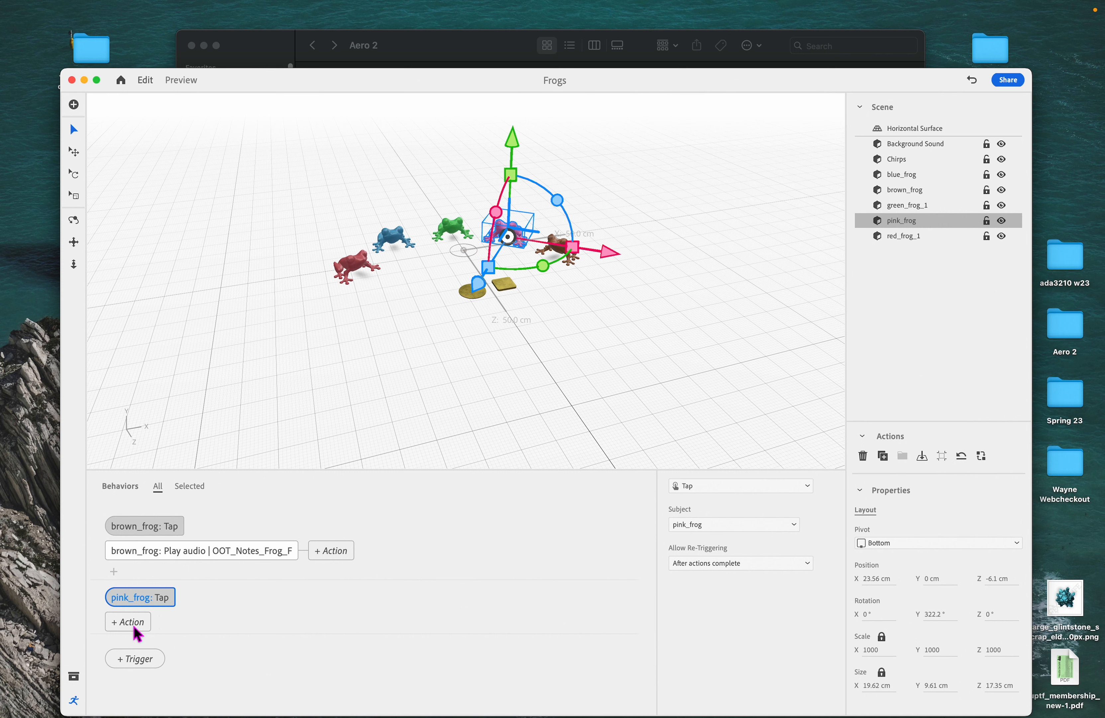
# - Add a Play audio action to the pink frog's trigger using OOT_Notes_Frog_D2.mp3 from the mp3 audio exported folder
pyautogui.click(139, 633)
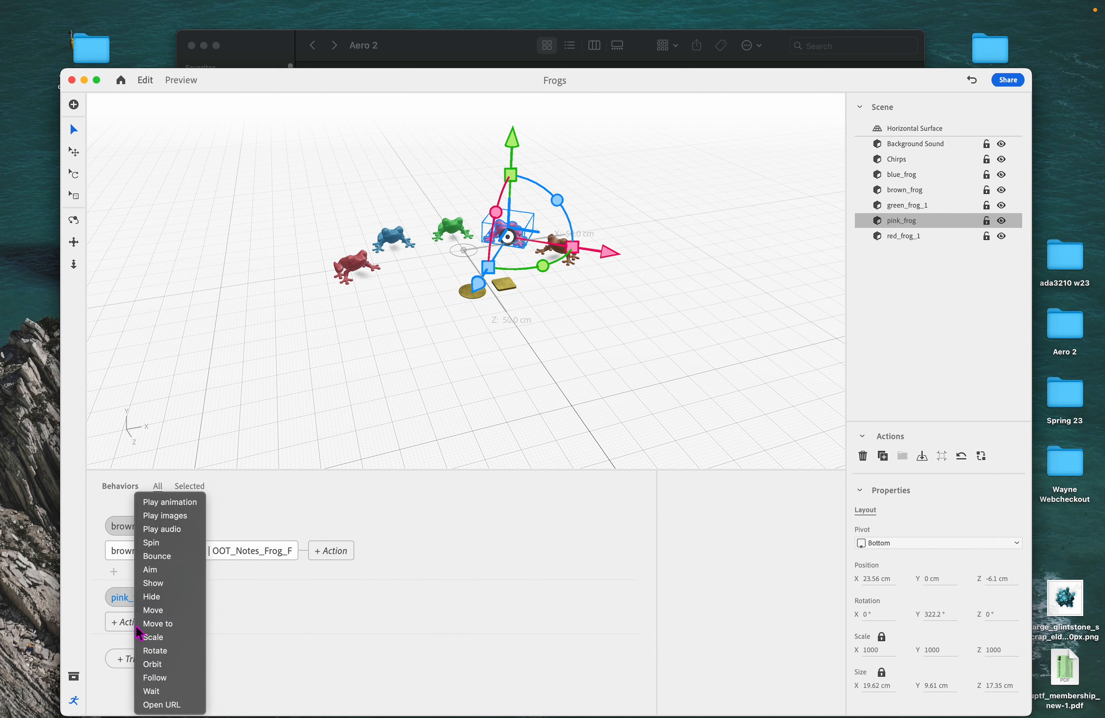
pyautogui.click(177, 529)
pyautogui.click(808, 563)
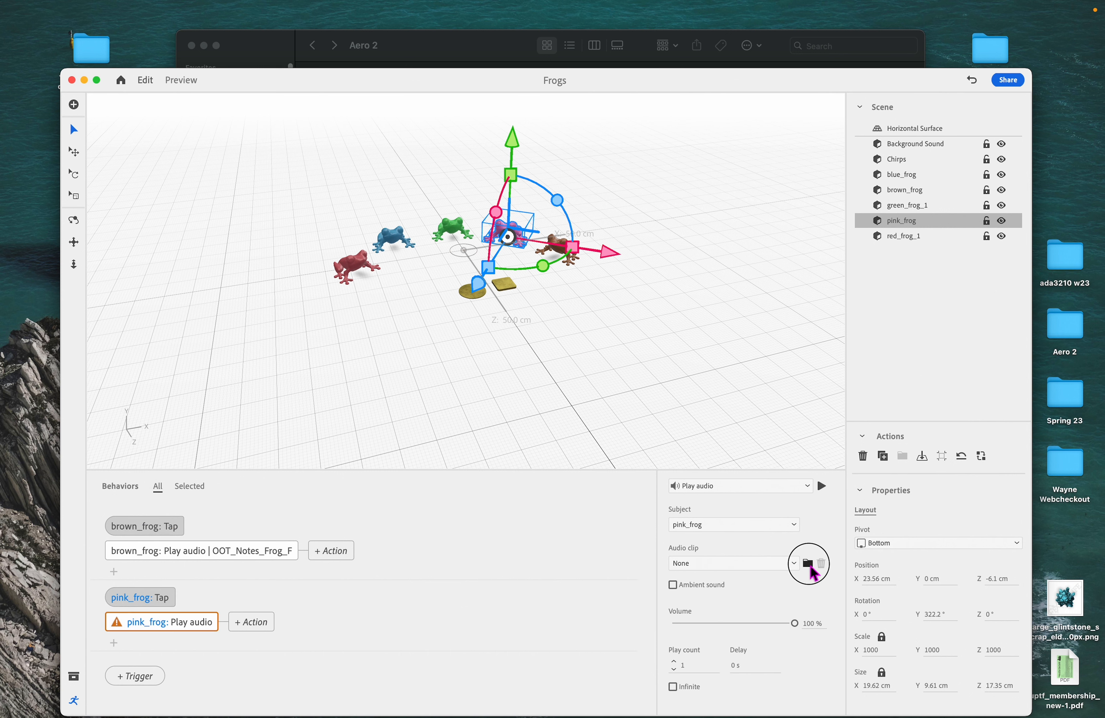
pyautogui.click(834, 584)
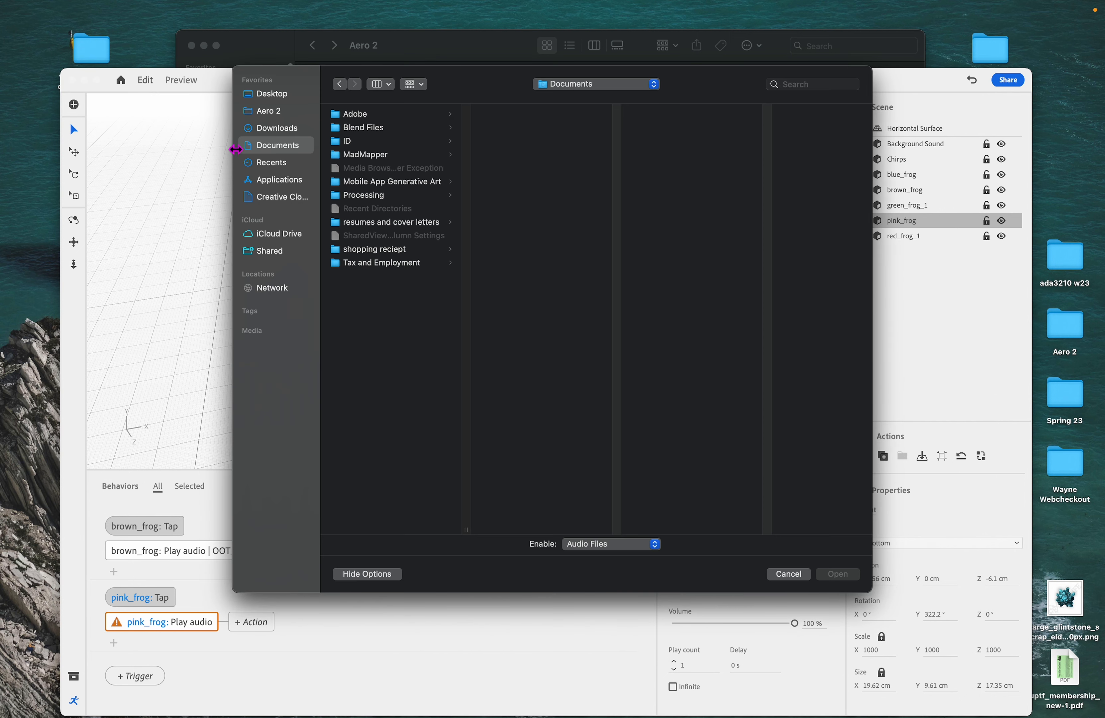
pyautogui.click(274, 112)
pyautogui.click(400, 127)
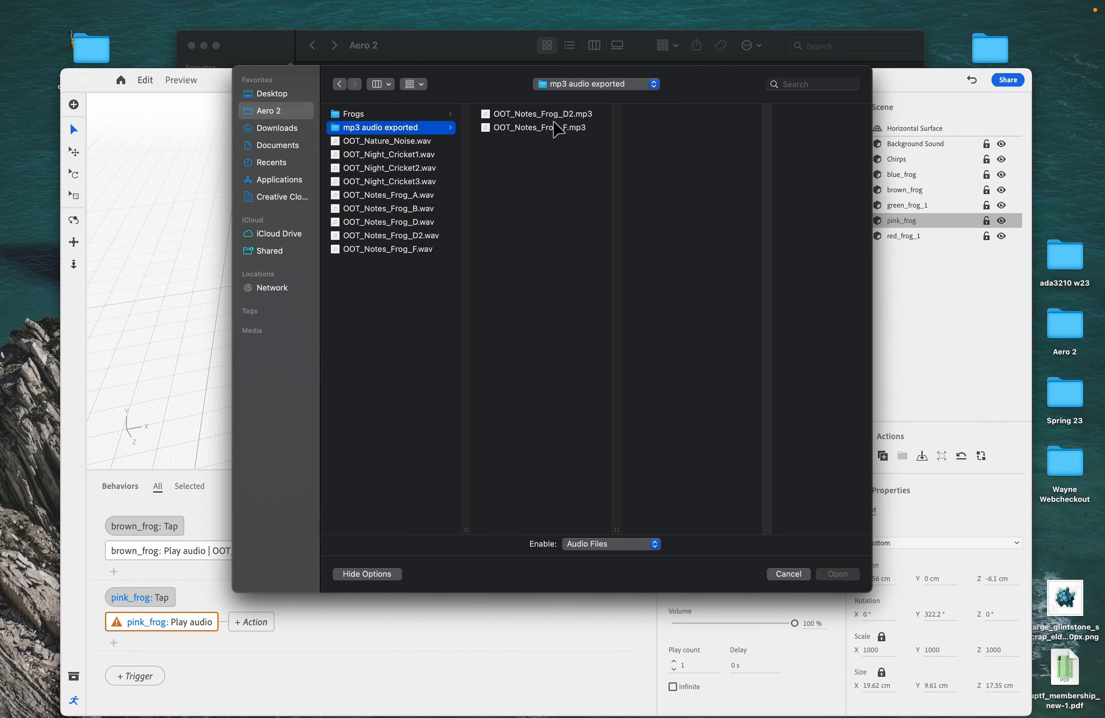
pyautogui.click(554, 115)
pyautogui.click(845, 577)
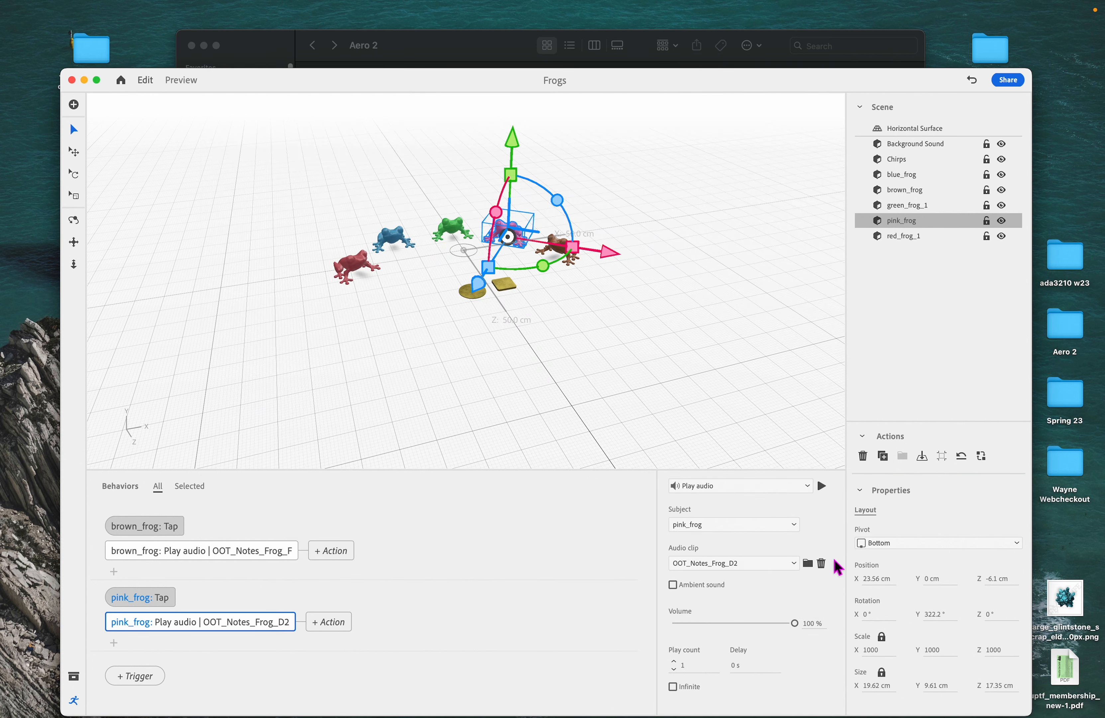
# - Preview the scene, tap the brown and pink frogs to test their sounds, and return to editing
pyautogui.click(182, 81)
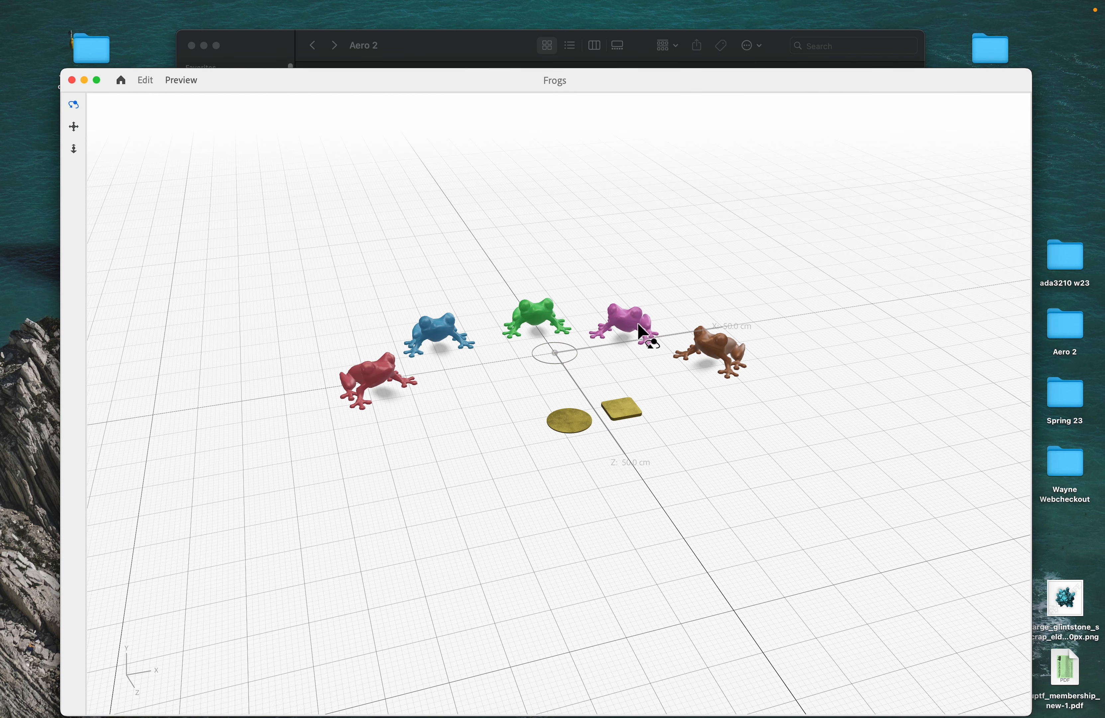
pyautogui.click(713, 348)
pyautogui.click(621, 317)
pyautogui.click(630, 327)
pyautogui.click(146, 80)
pyautogui.click(565, 249)
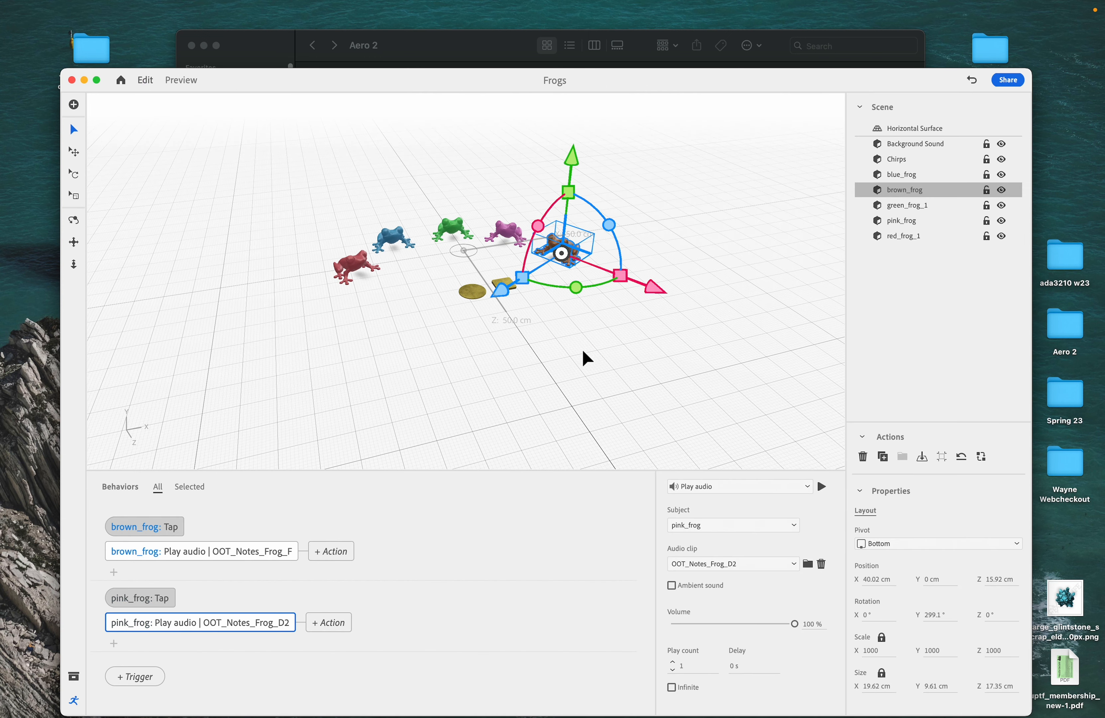
pyautogui.click(476, 387)
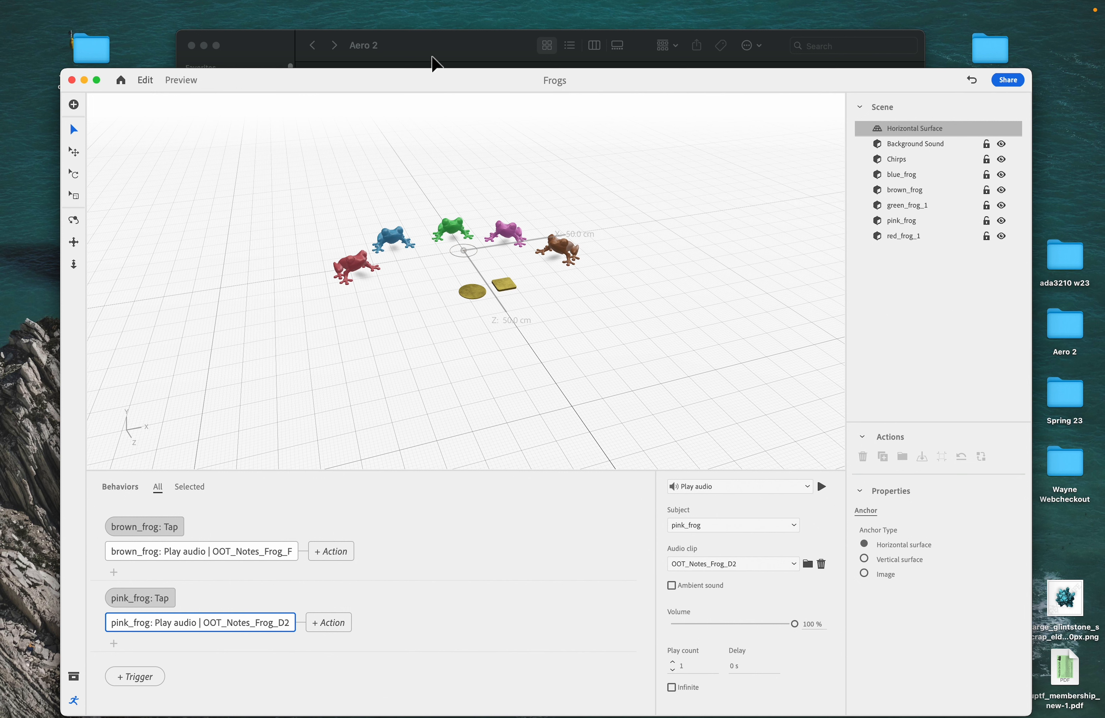
# - Switch to Audacity and open OOT_Nature_Noise.wav from the Aero 2 folder
pyautogui.click(630, 717)
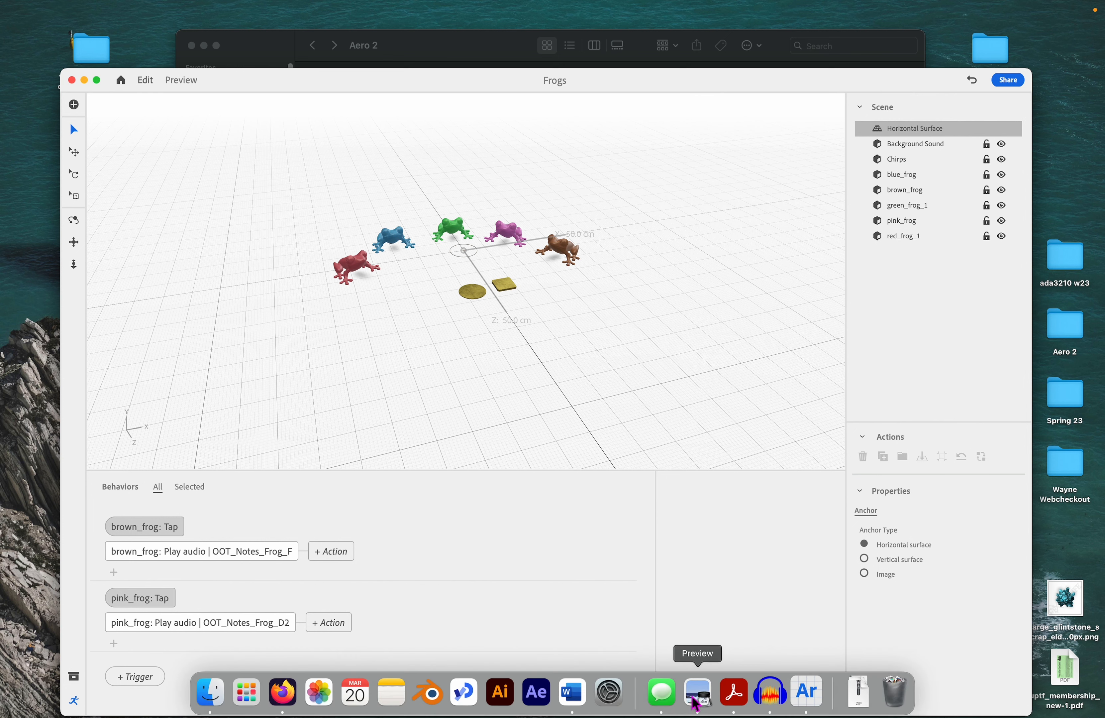
pyautogui.click(460, 45)
pyautogui.moveTo(479, 108)
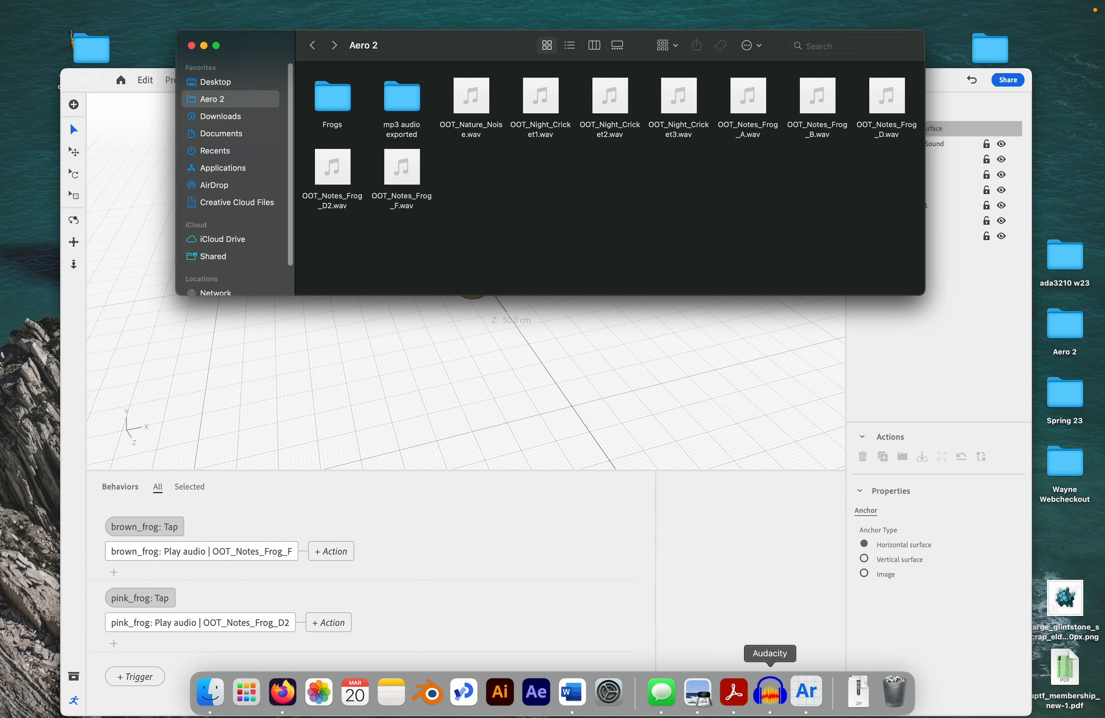
pyautogui.click(769, 693)
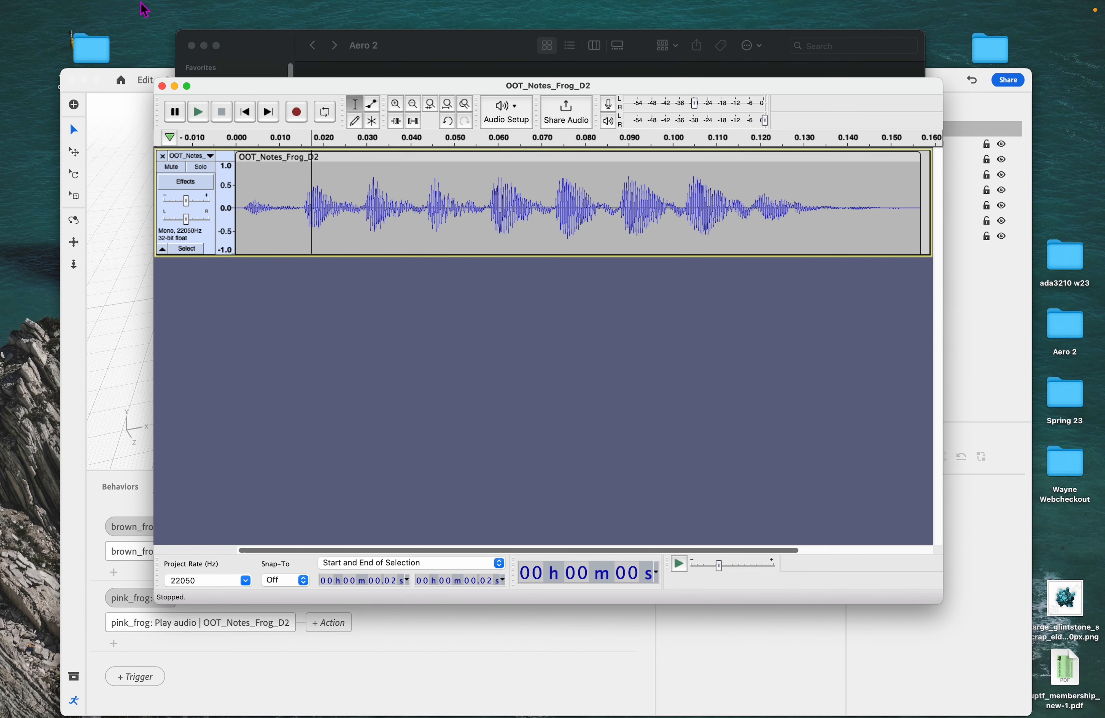
pyautogui.click(82, 13)
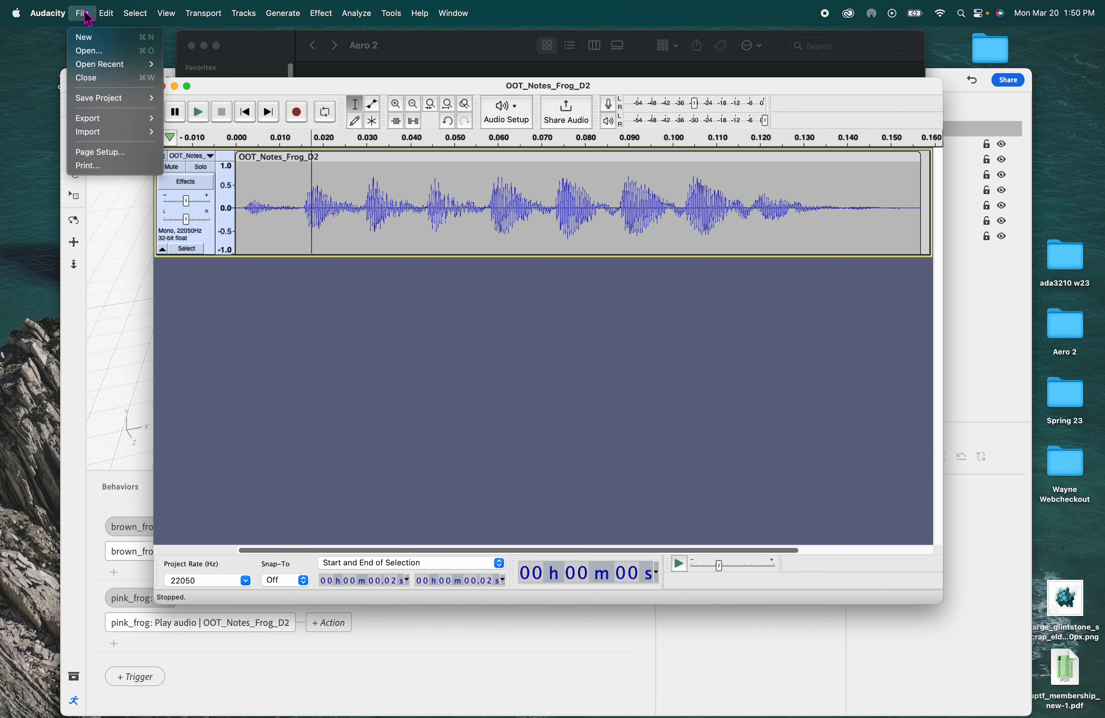
pyautogui.click(96, 51)
pyautogui.click(470, 221)
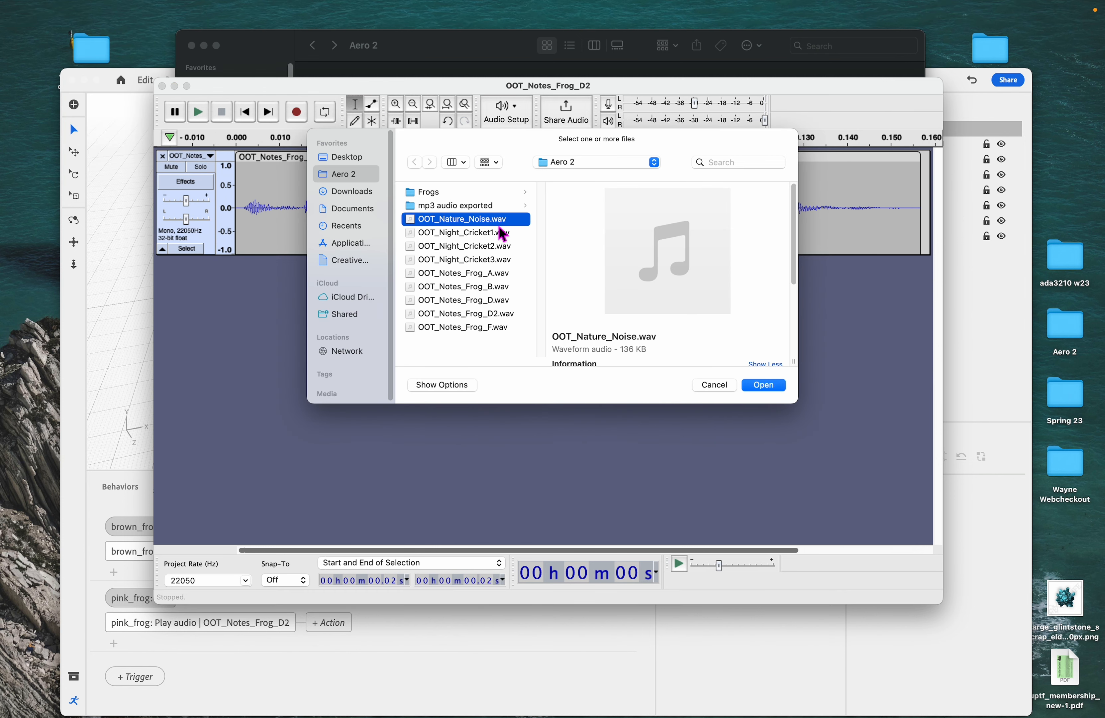
pyautogui.click(773, 388)
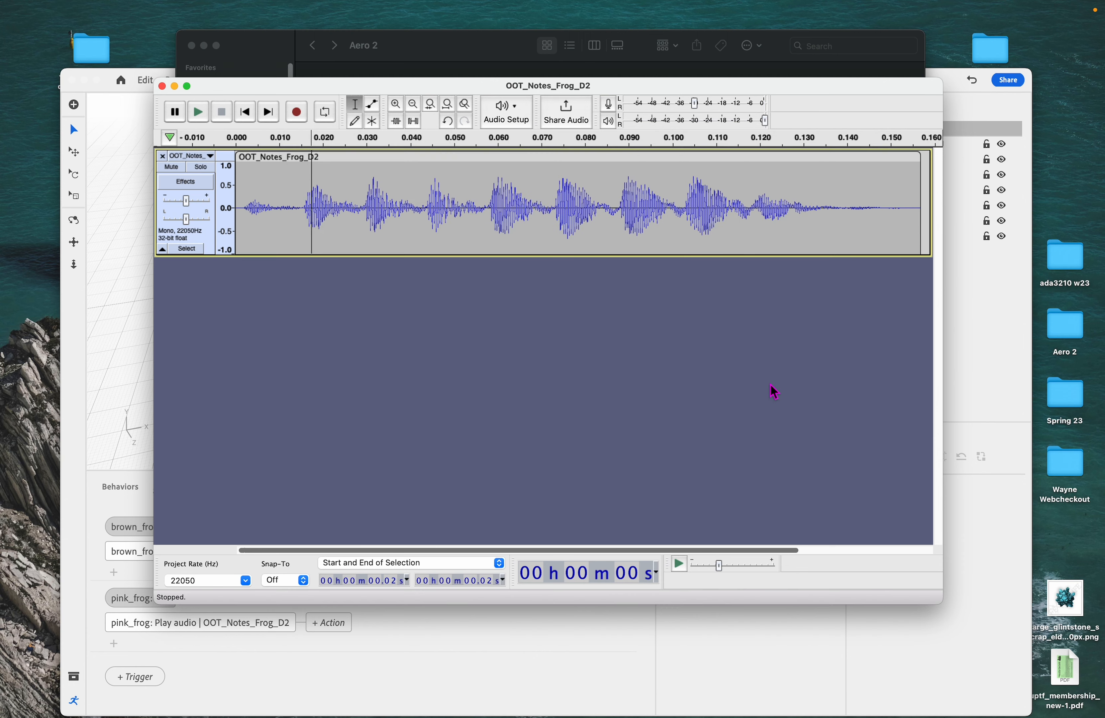
# - Paste two copies of the nature noise clip after the original and line them up end to end
pyautogui.click(216, 128)
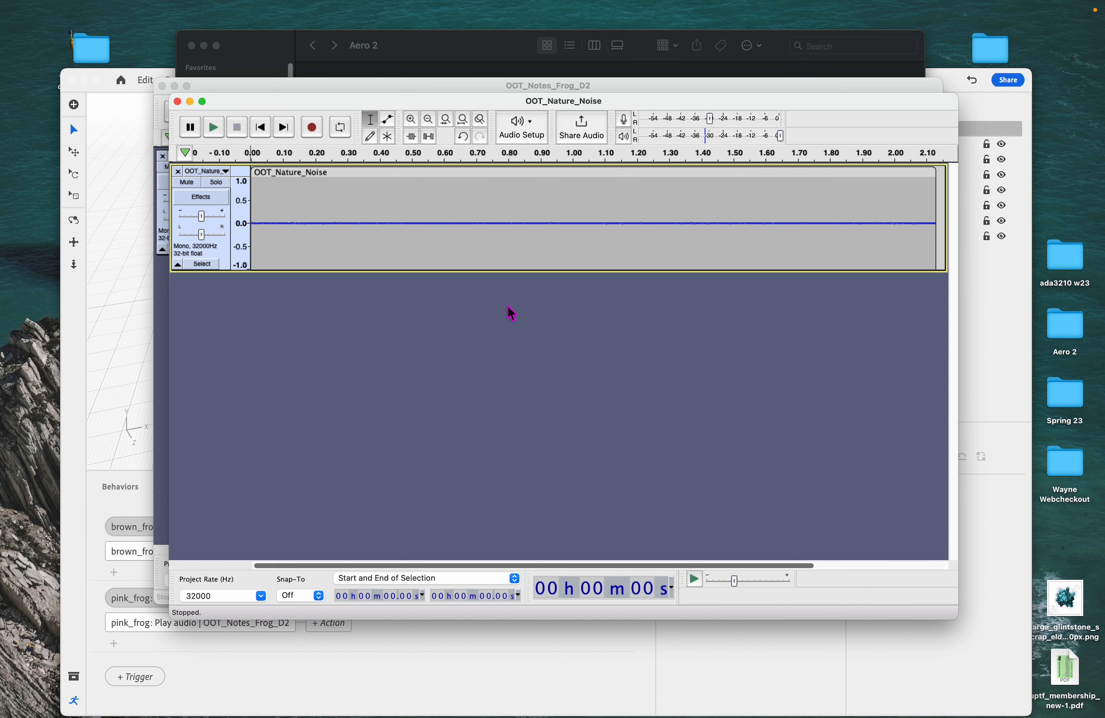
pyautogui.click(432, 122)
pyautogui.click(431, 122)
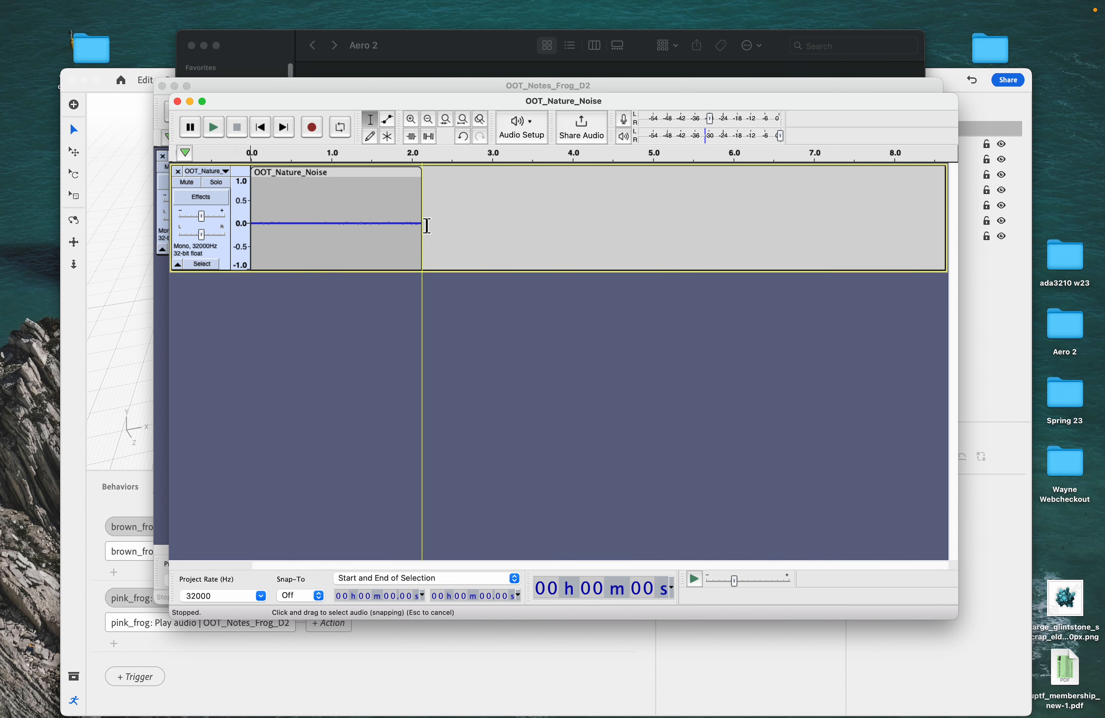
pyautogui.click(348, 176)
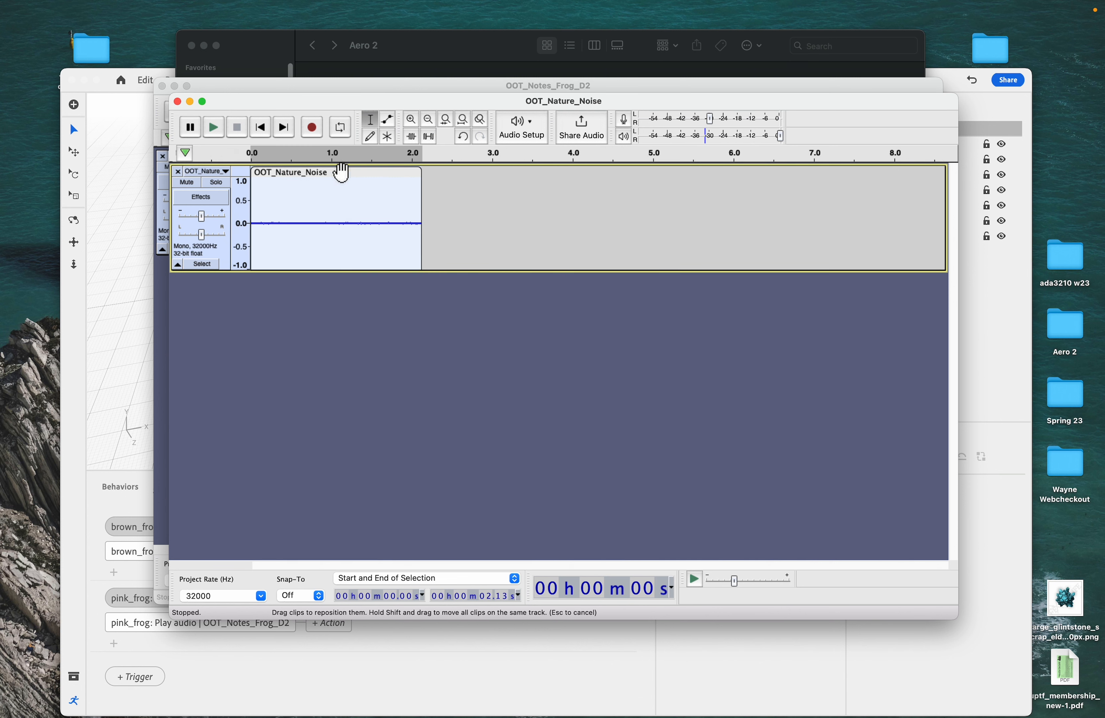
pyautogui.click(428, 191)
pyautogui.press('super+v')
pyautogui.click(481, 179)
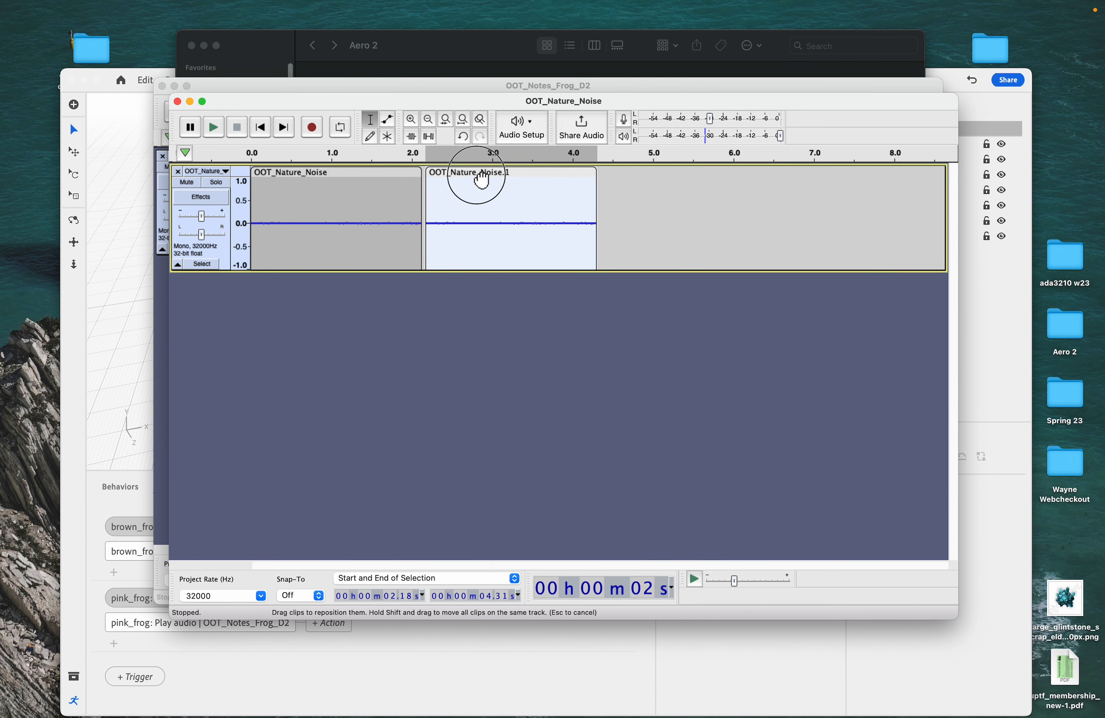
pyautogui.moveTo(481, 179); pyautogui.dragTo(478, 179)
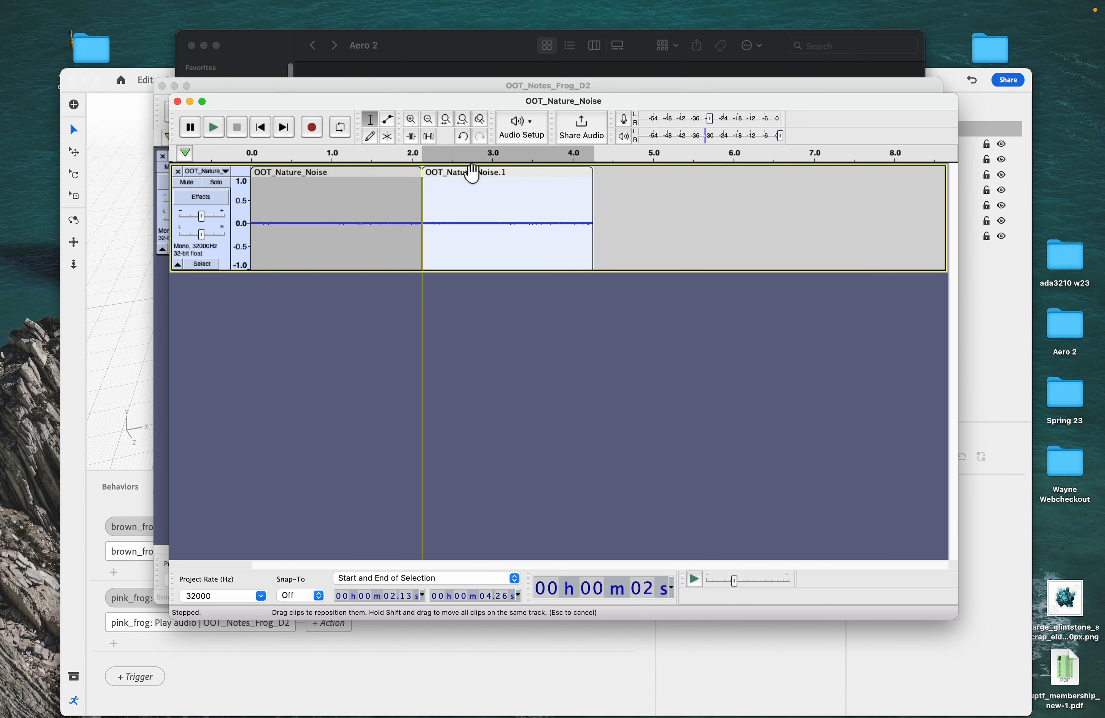
pyautogui.click(630, 206)
pyautogui.press('super+v')
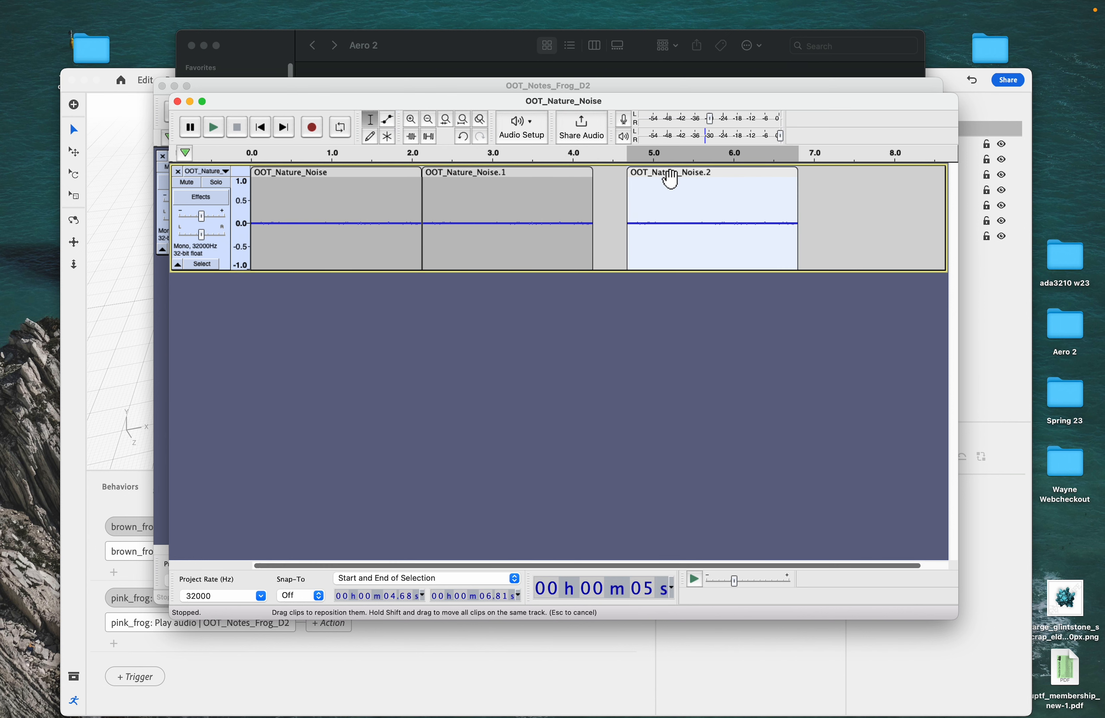
pyautogui.moveTo(668, 177); pyautogui.dragTo(637, 178)
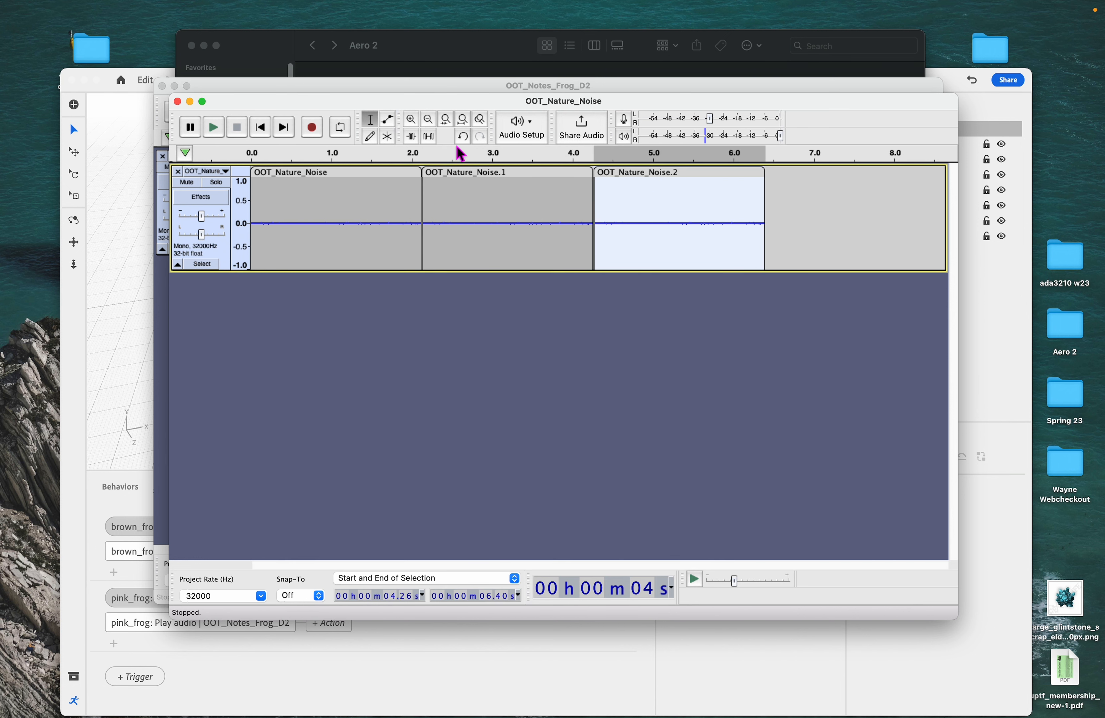
pyautogui.click(690, 176)
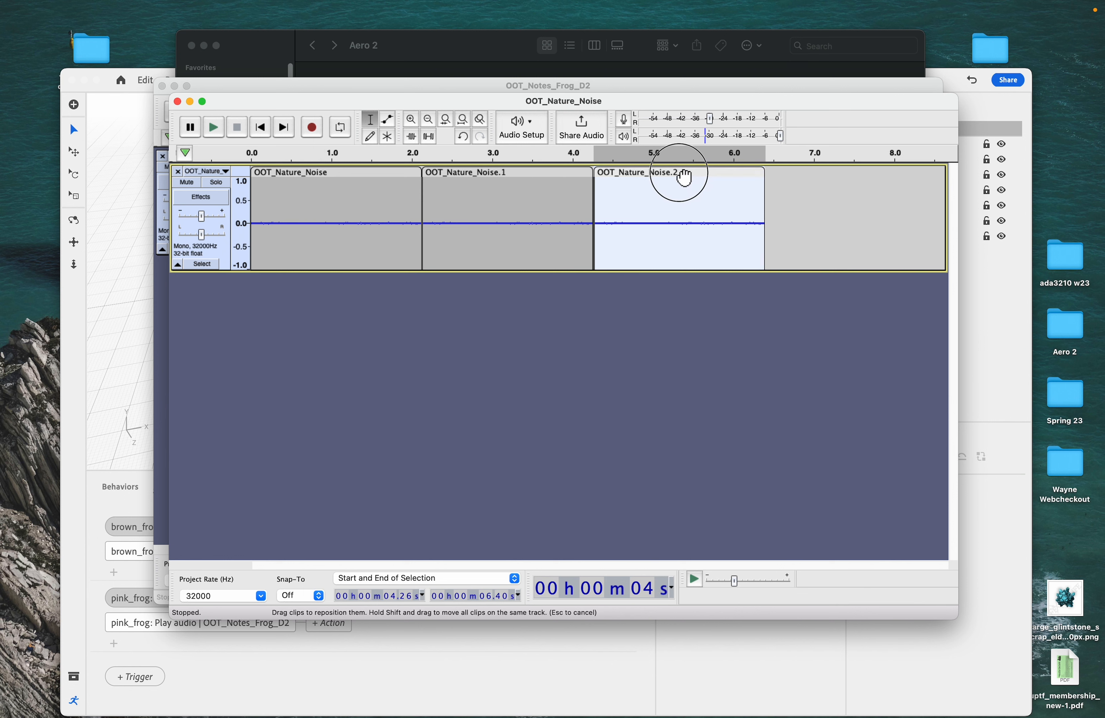
# - Play the track over a looping region to listen to the repeated nature noise
pyautogui.click(214, 131)
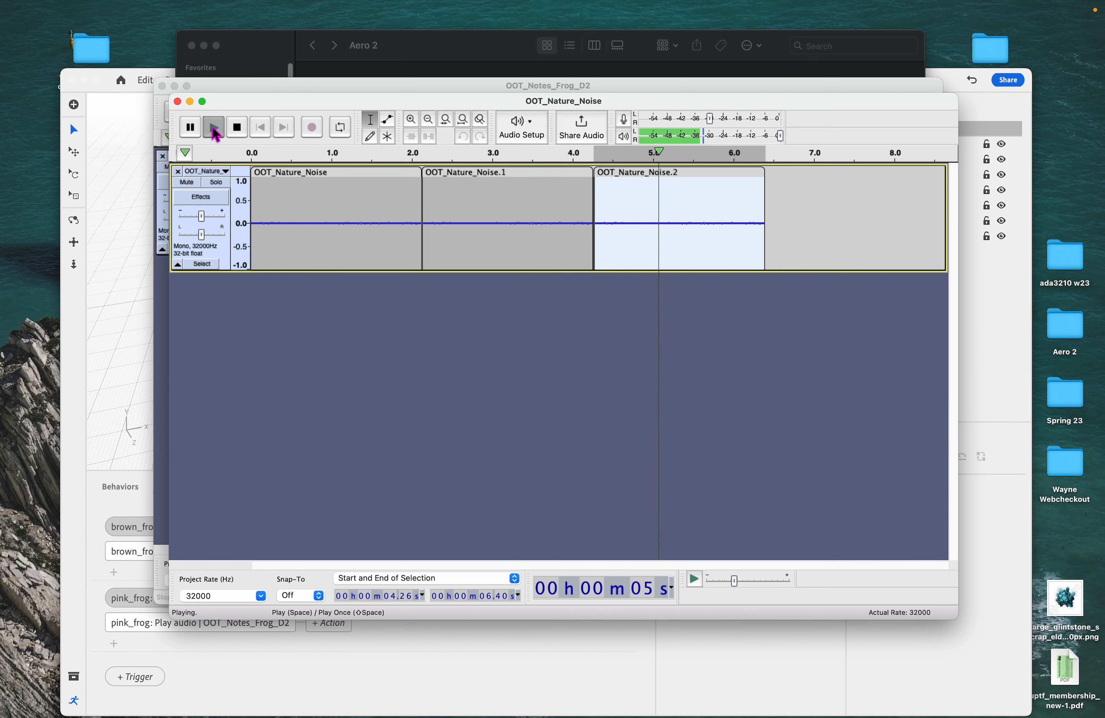
pyautogui.click(214, 128)
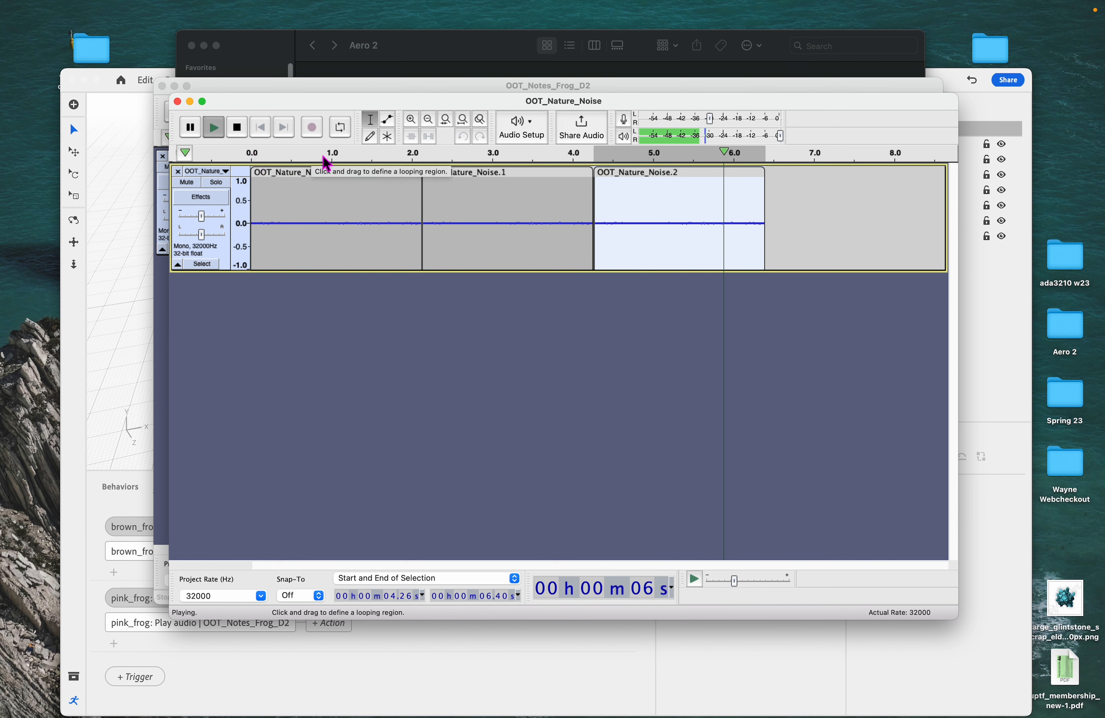
pyautogui.moveTo(253, 152); pyautogui.dragTo(768, 166)
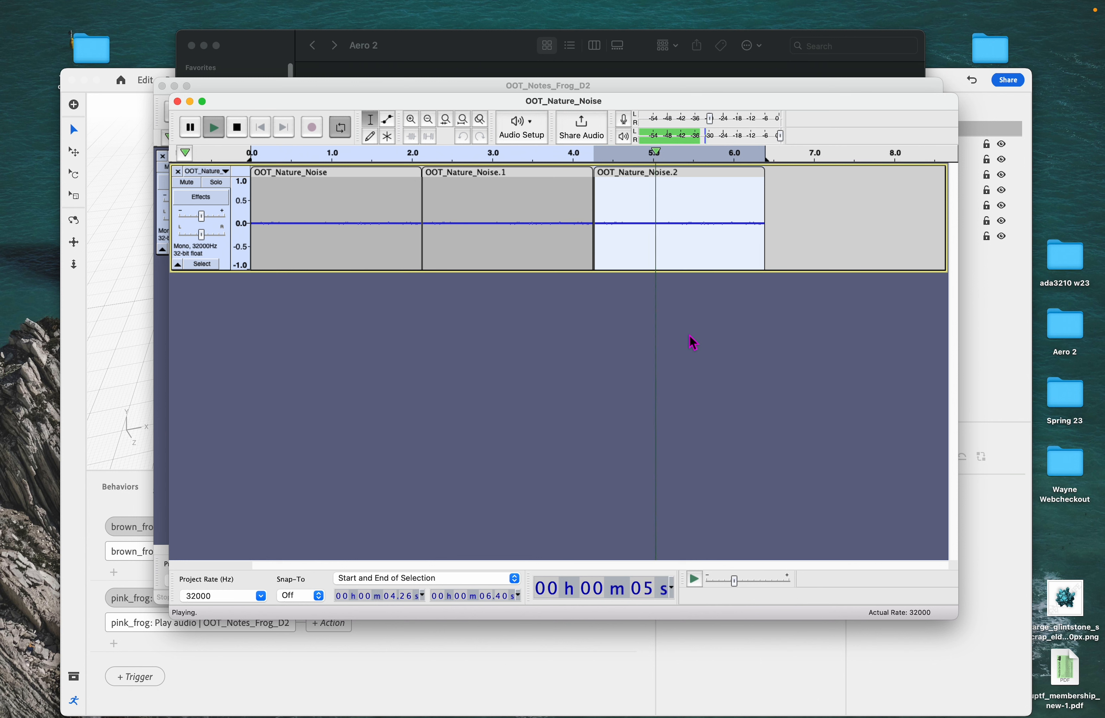
pyautogui.press('space')
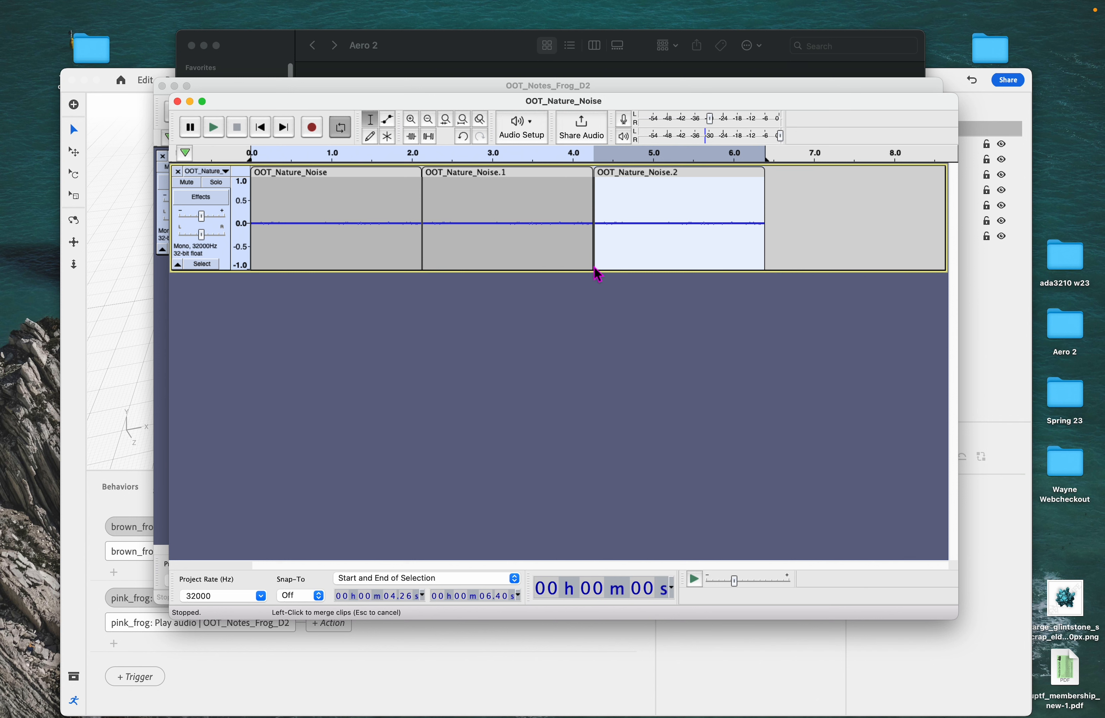
# - Delete the two pasted copies of the nature noise clip
pyautogui.press('BackSpace')
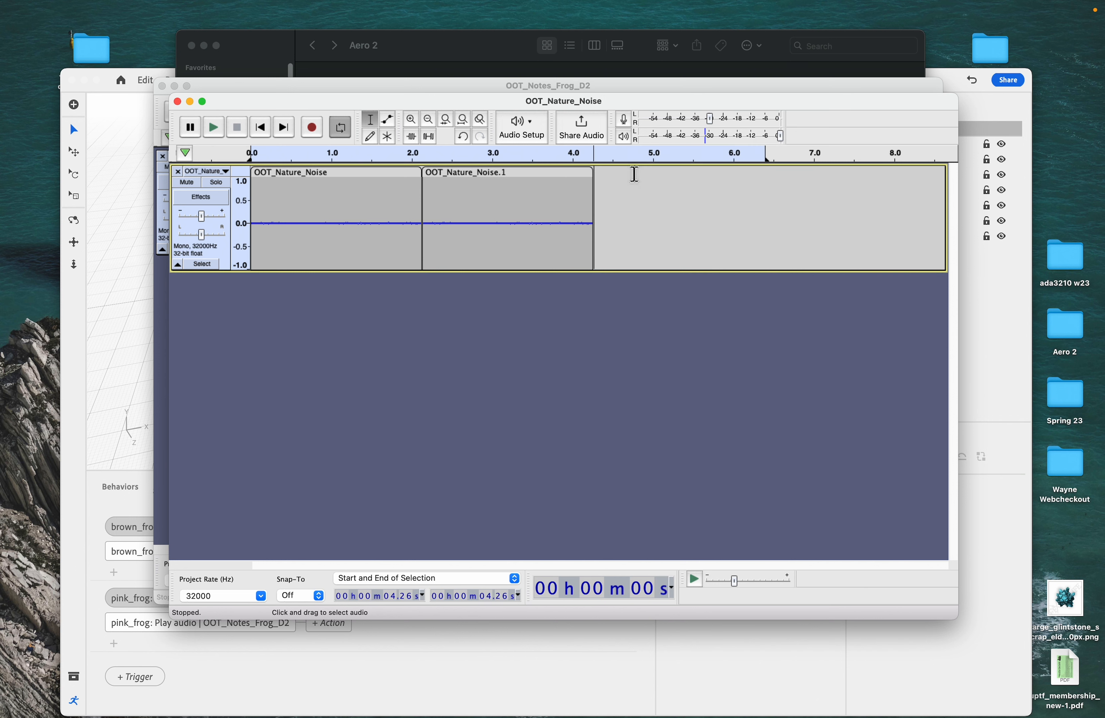
pyautogui.click(572, 174)
pyautogui.press('BackSpace')
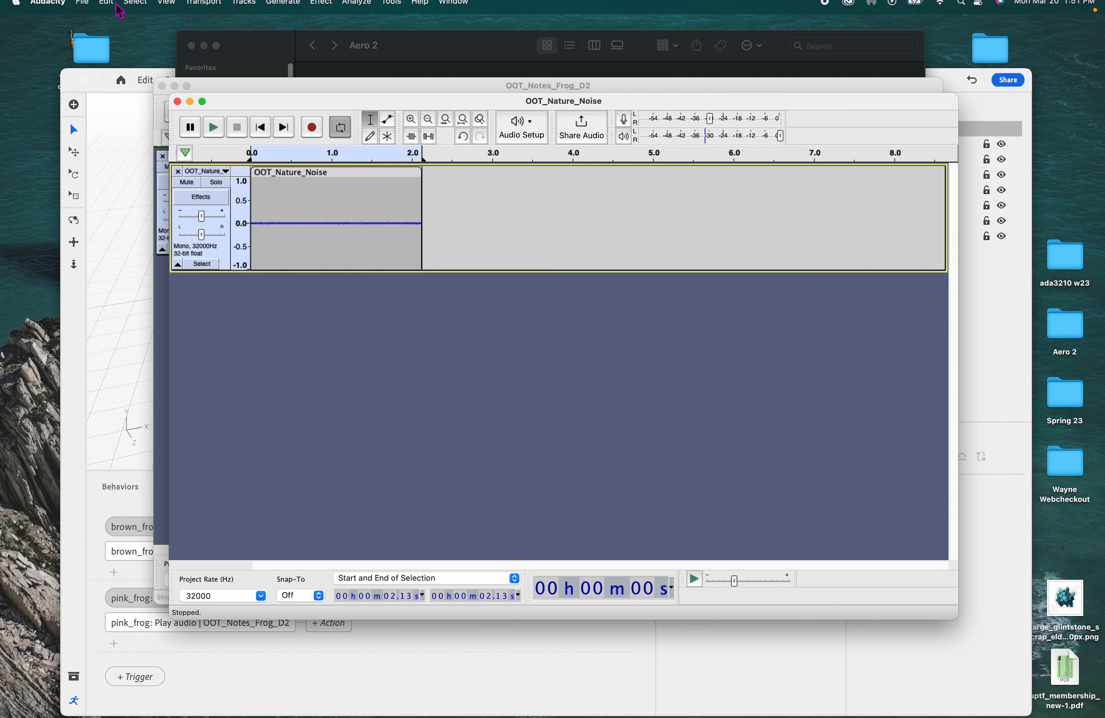
# - Export the track as OOT_Nature_Noise.mp3 into the mp3 audio exported folder and close the metadata dialog
pyautogui.click(81, 12)
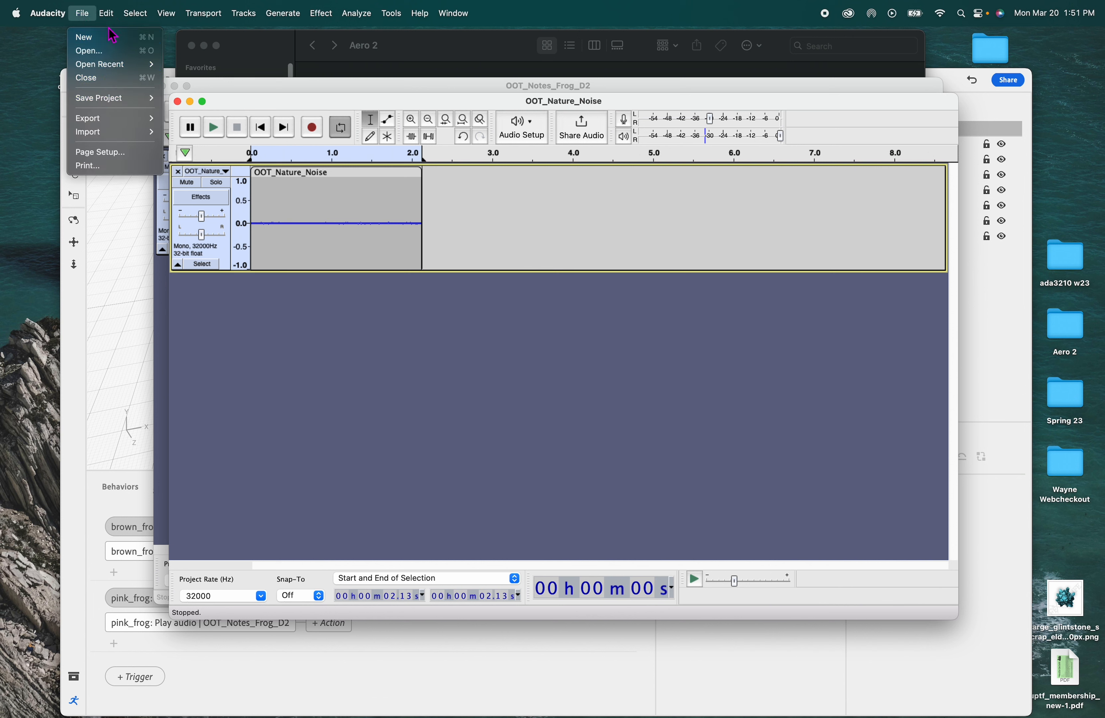
pyautogui.moveTo(106, 13)
pyautogui.moveTo(97, 119)
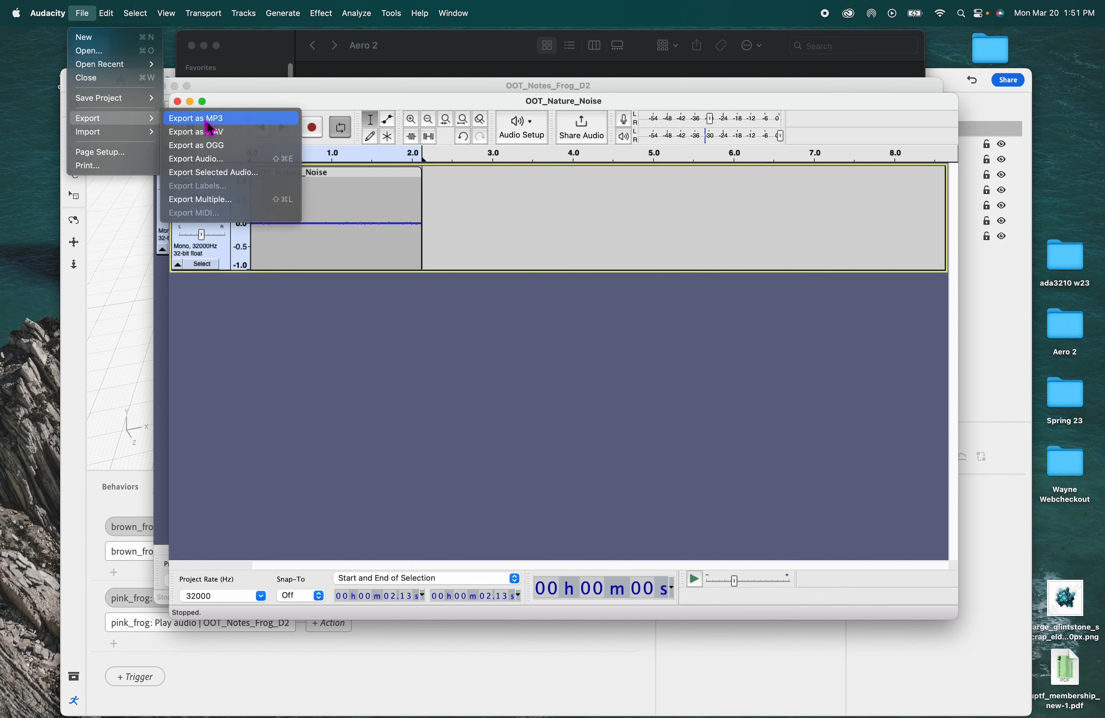
pyautogui.click(207, 120)
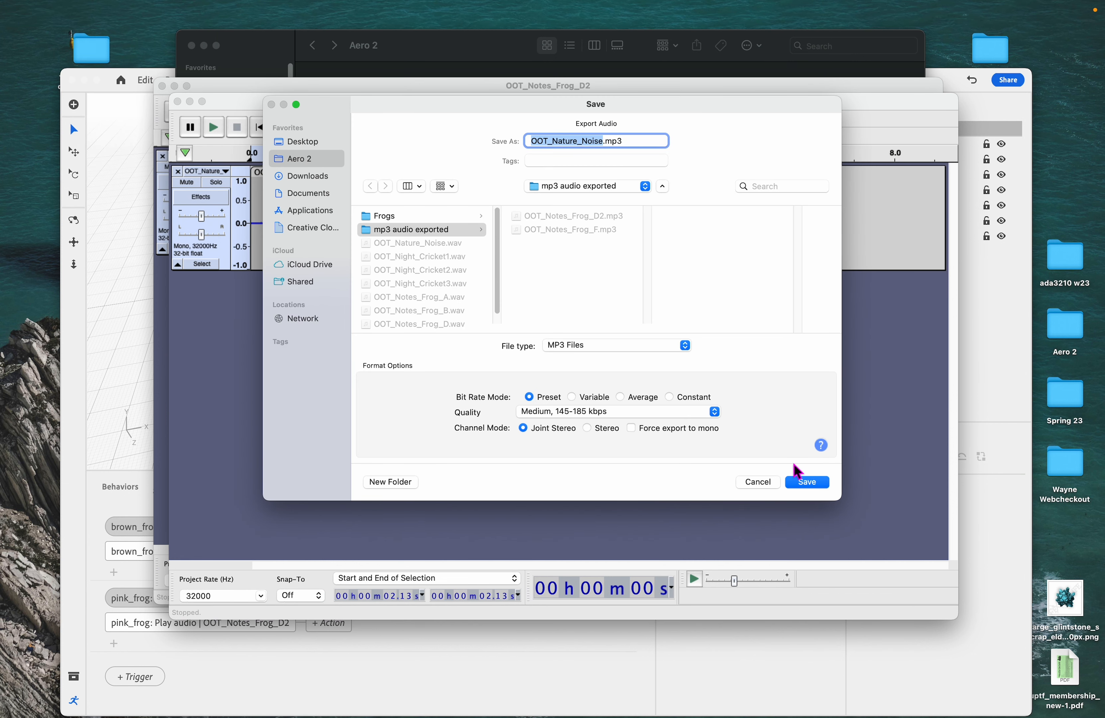
pyautogui.click(807, 481)
pyautogui.click(723, 447)
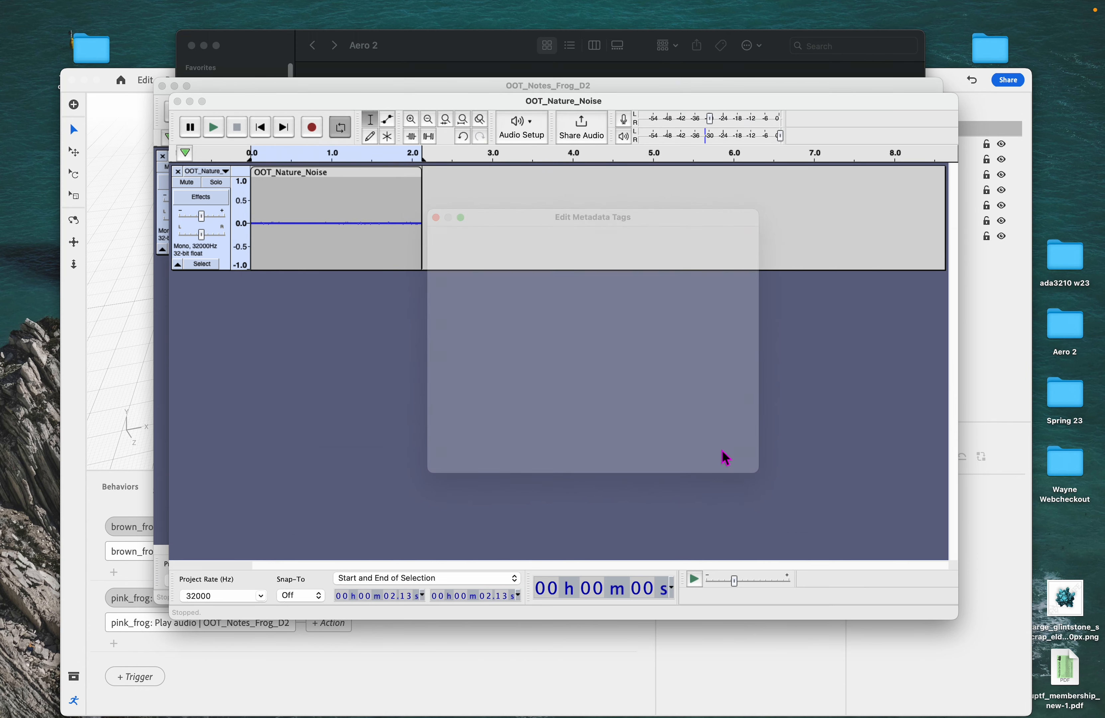
# - Return to the Aero scene and select the Background Sound object
pyautogui.click(524, 662)
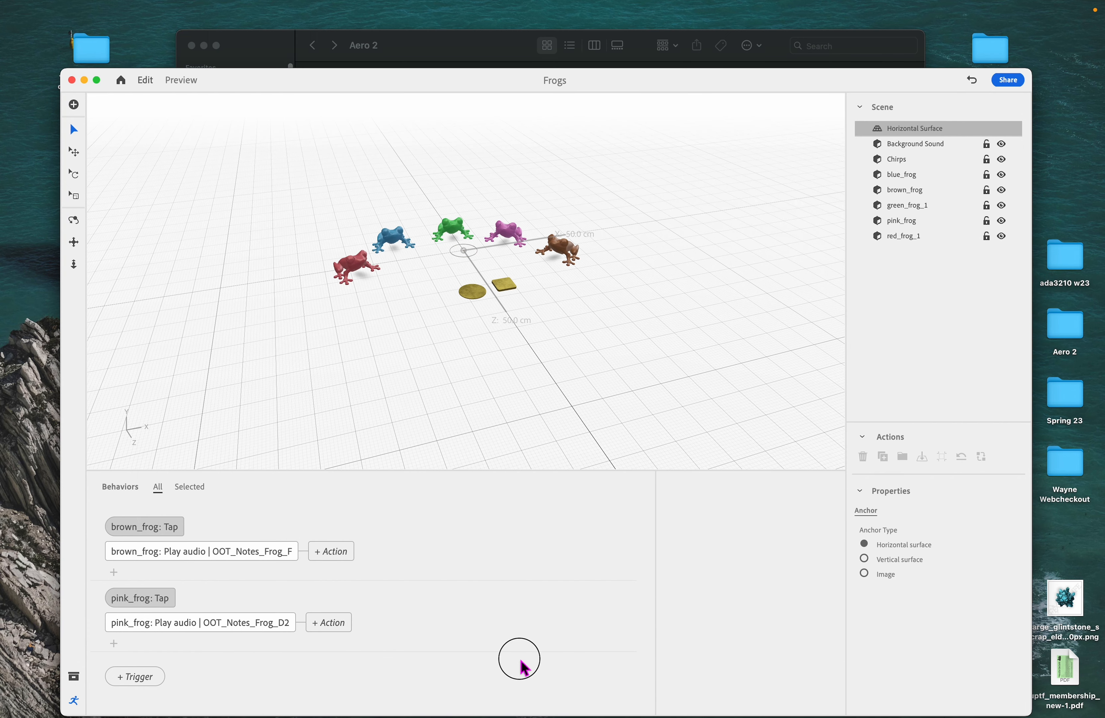
pyautogui.click(474, 297)
pyautogui.click(524, 293)
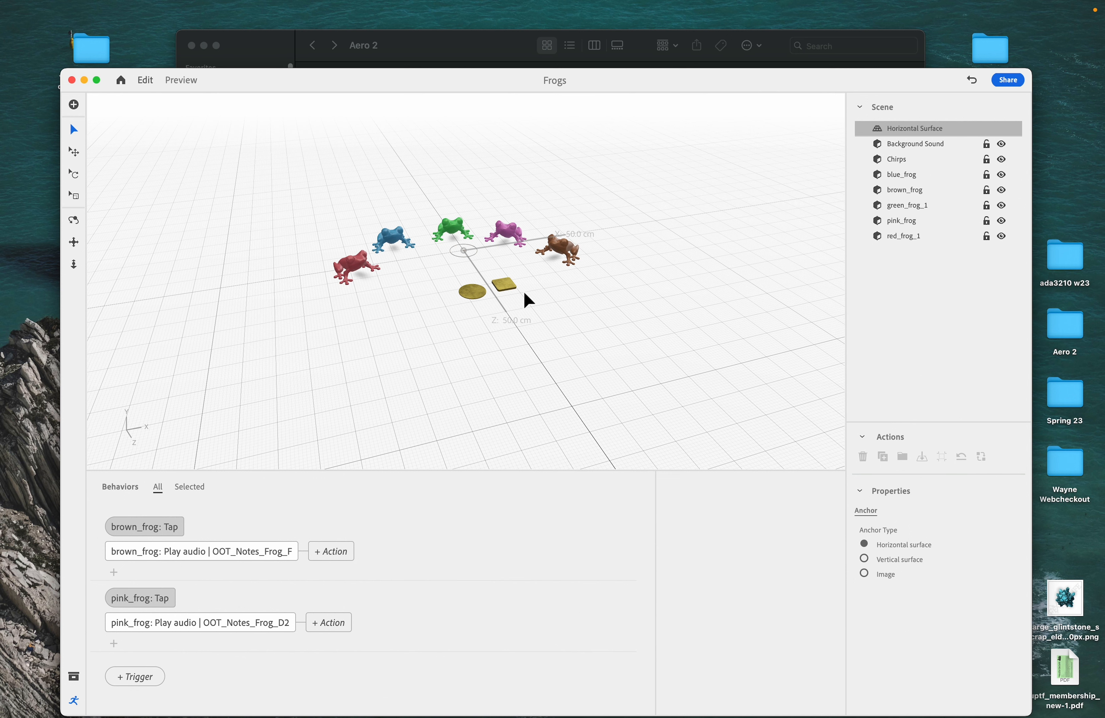
pyautogui.click(505, 285)
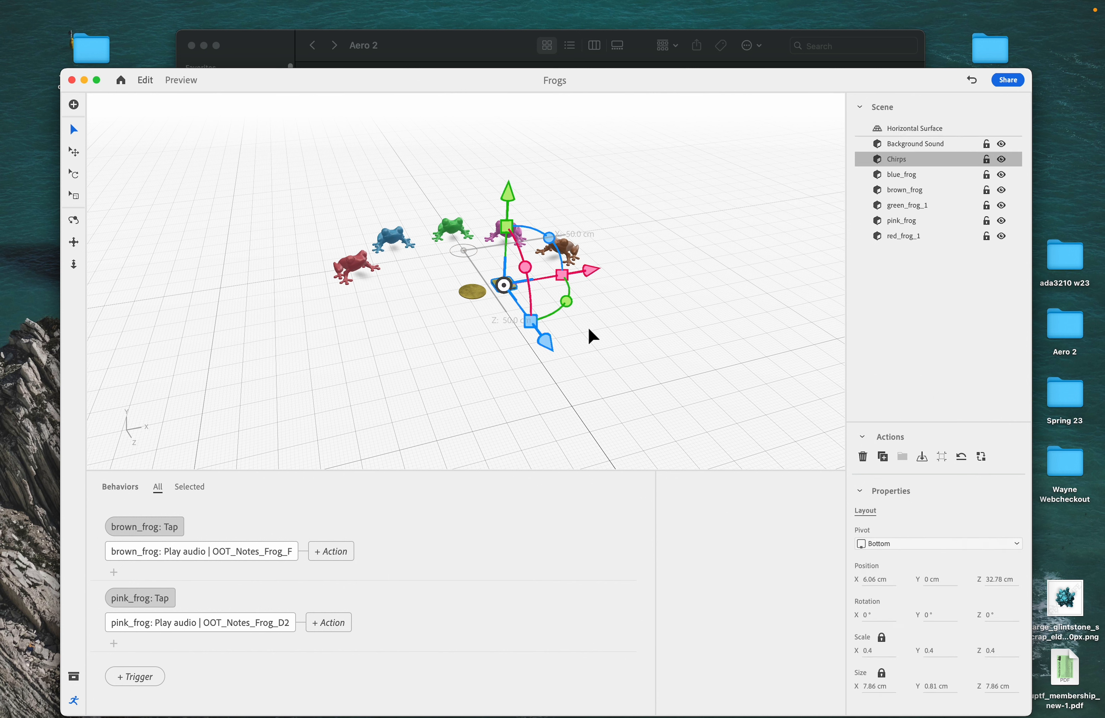
pyautogui.click(636, 313)
pyautogui.click(473, 298)
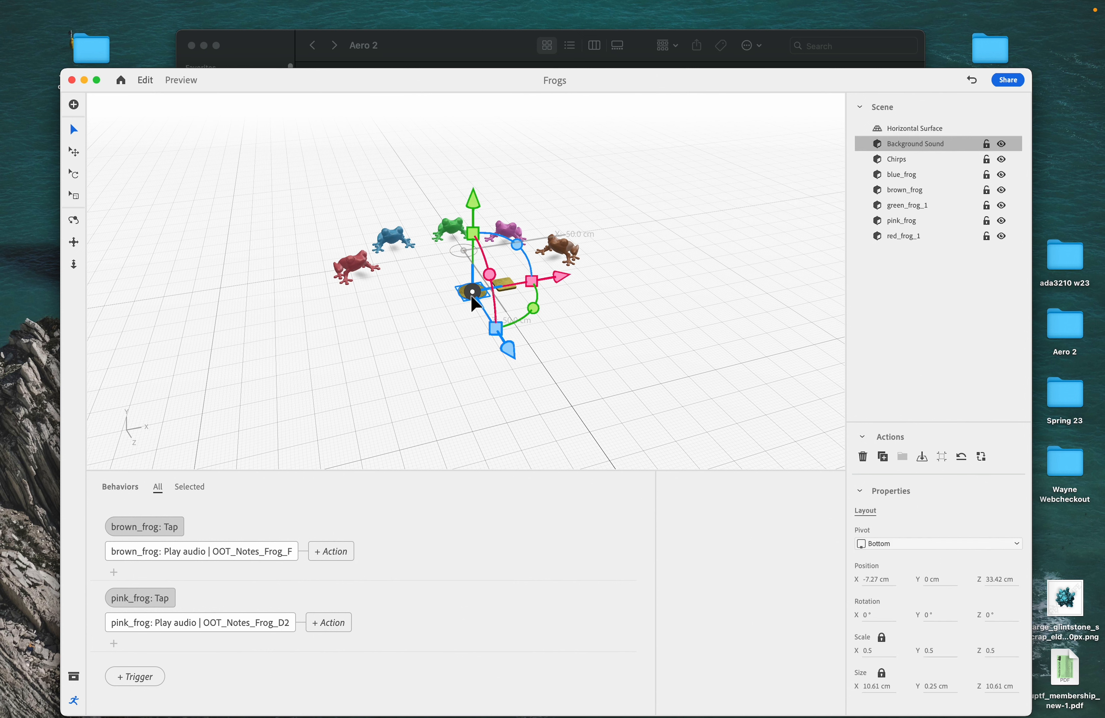
# - Add a Start trigger for the scene with a Play audio action
pyautogui.click(138, 678)
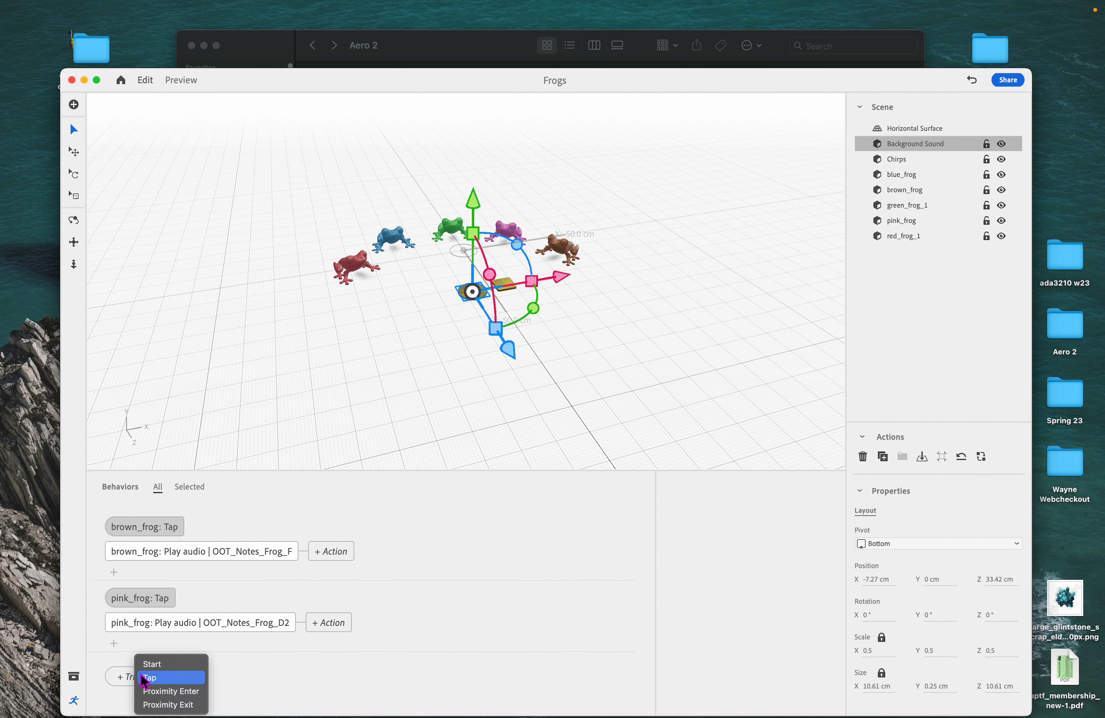
pyautogui.click(163, 667)
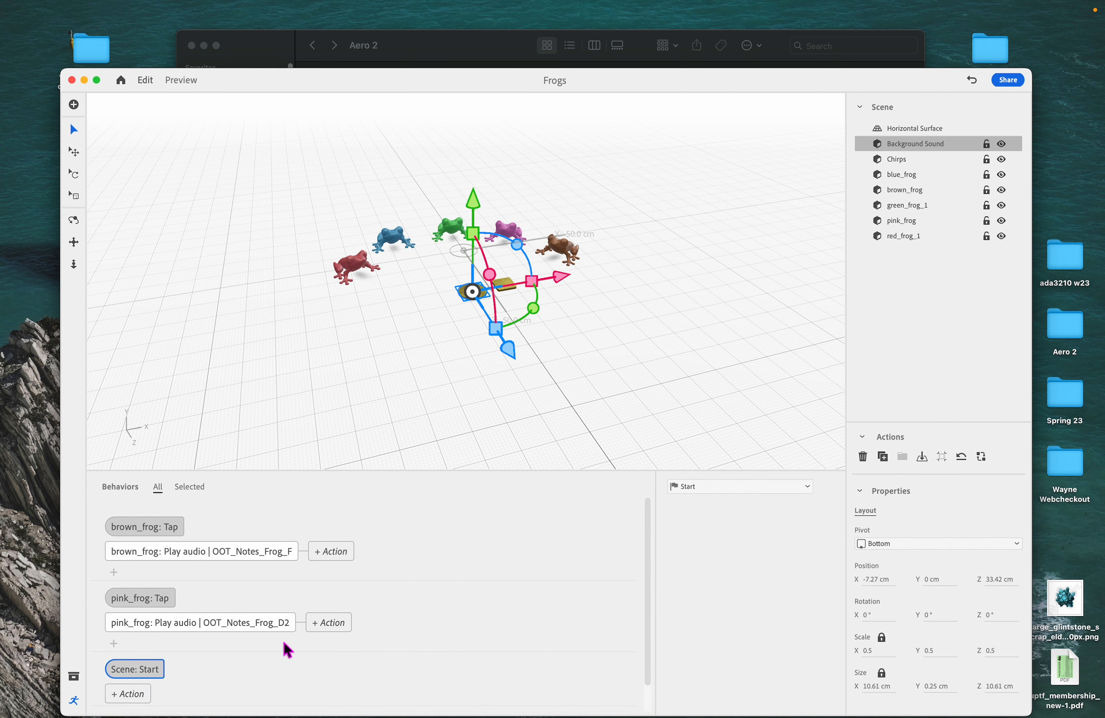
pyautogui.click(142, 664)
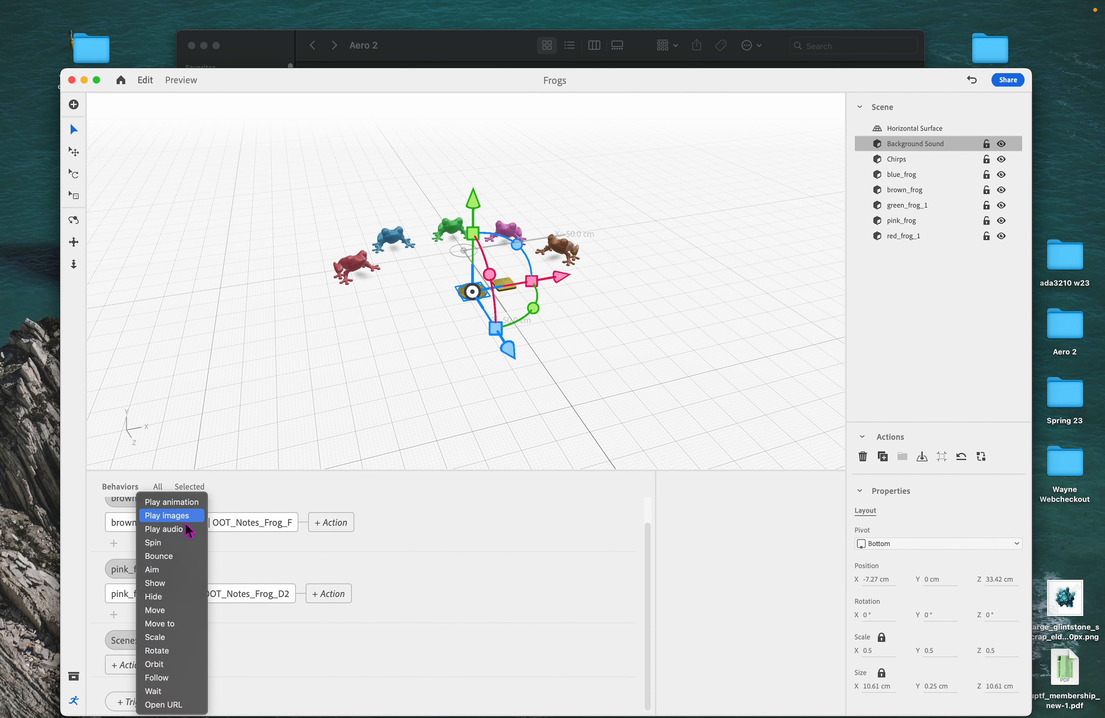
pyautogui.click(165, 528)
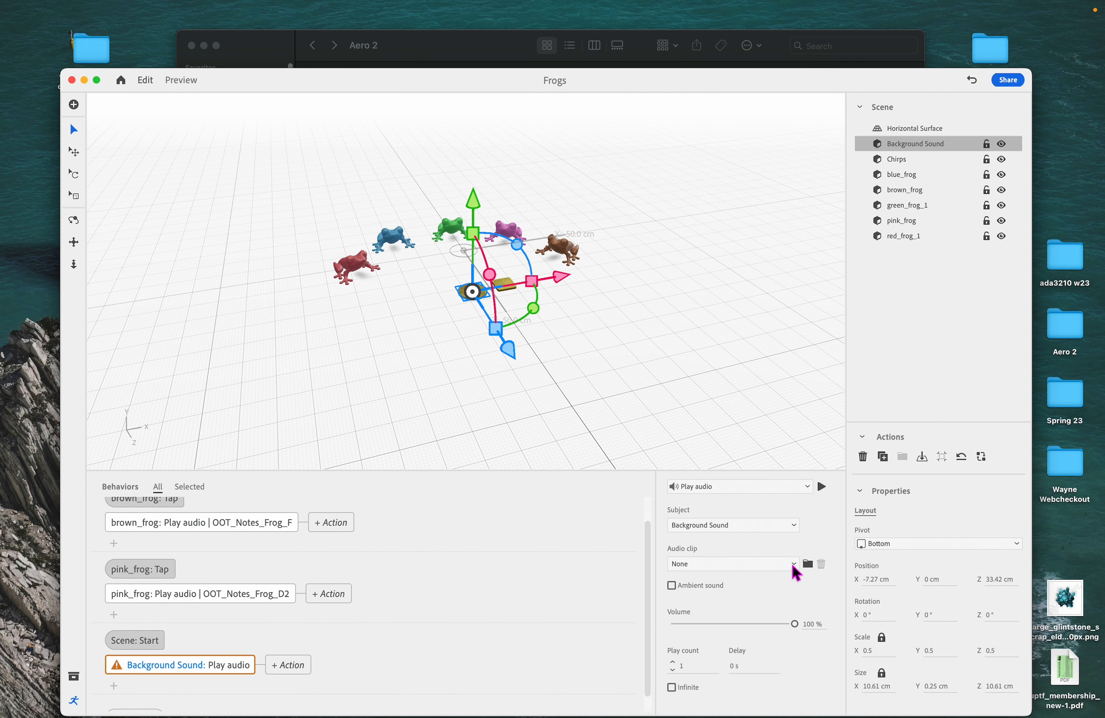
# - Set the action's audio clip to OOT_Nature_Noise.mp3 from the mp3 audio exported folder, keeping Background Sound as subject
pyautogui.click(796, 526)
pyautogui.click(813, 527)
pyautogui.click(794, 525)
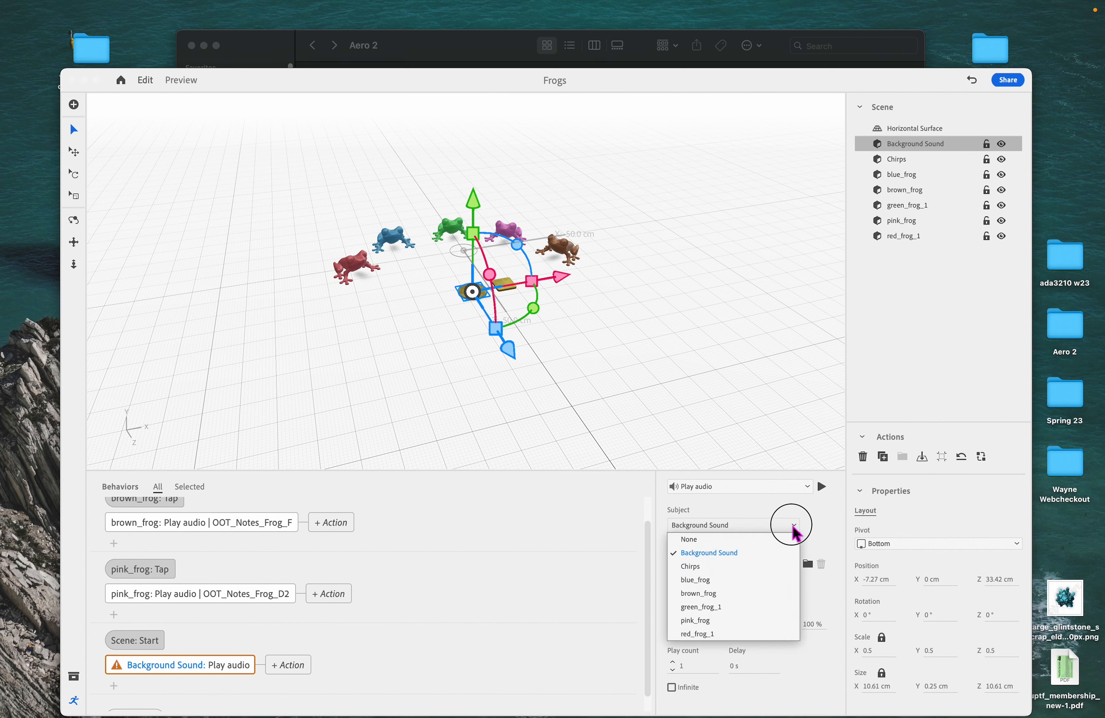
pyautogui.click(795, 526)
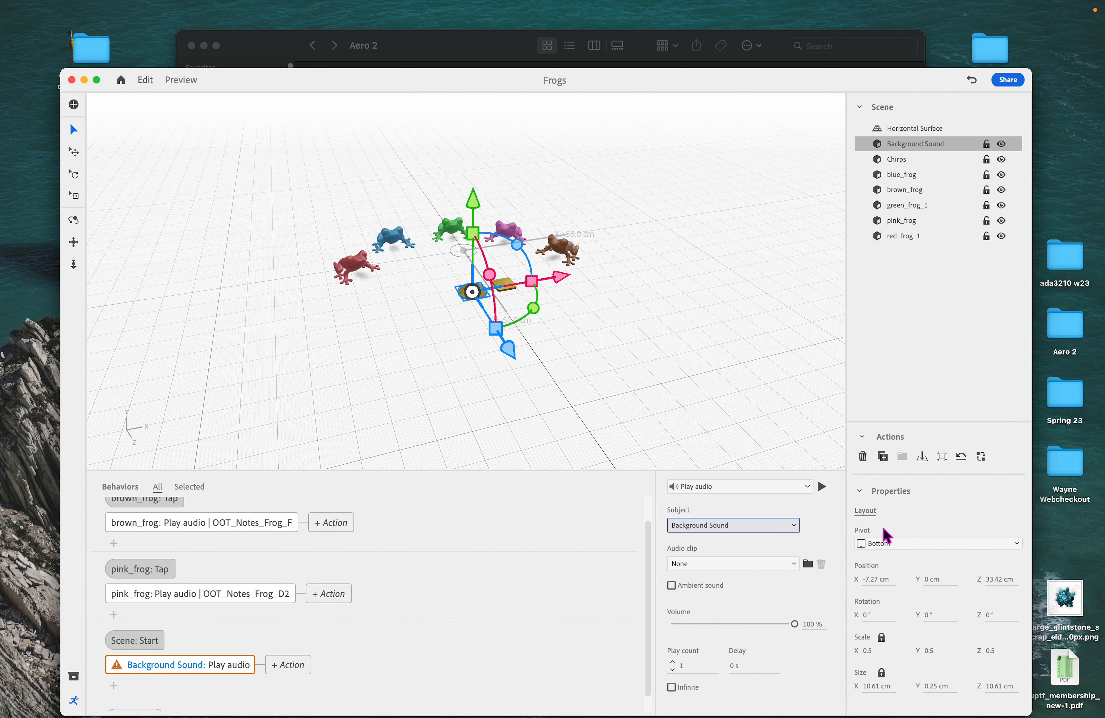
pyautogui.click(795, 564)
pyautogui.click(798, 565)
pyautogui.click(808, 564)
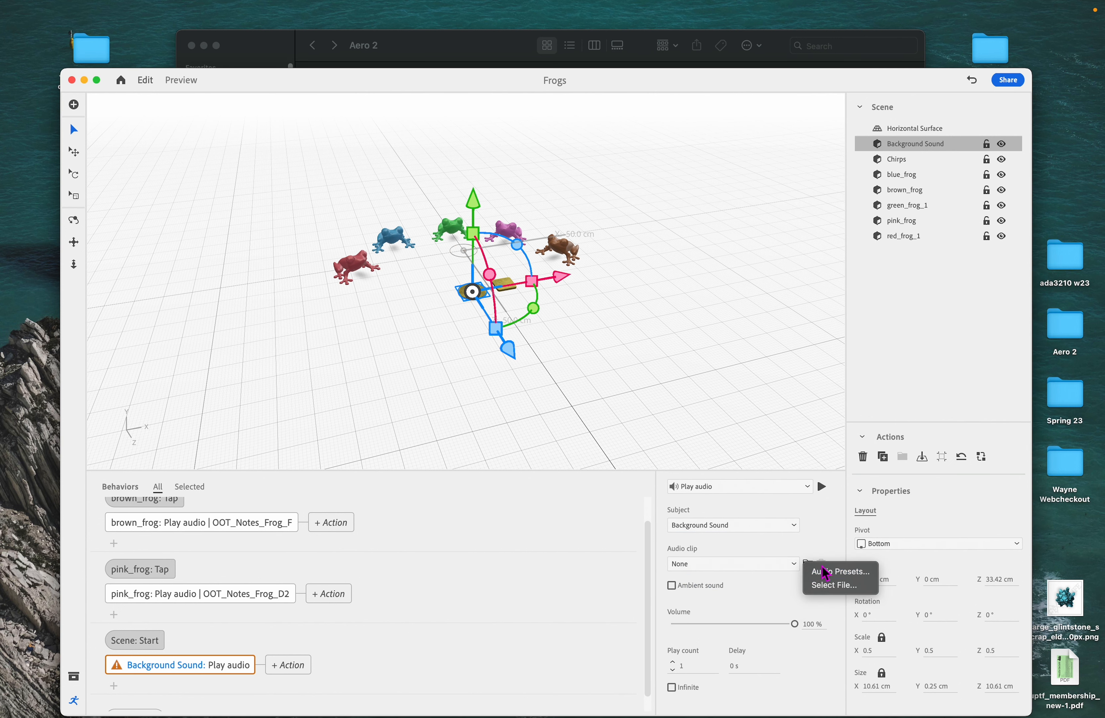
pyautogui.click(836, 585)
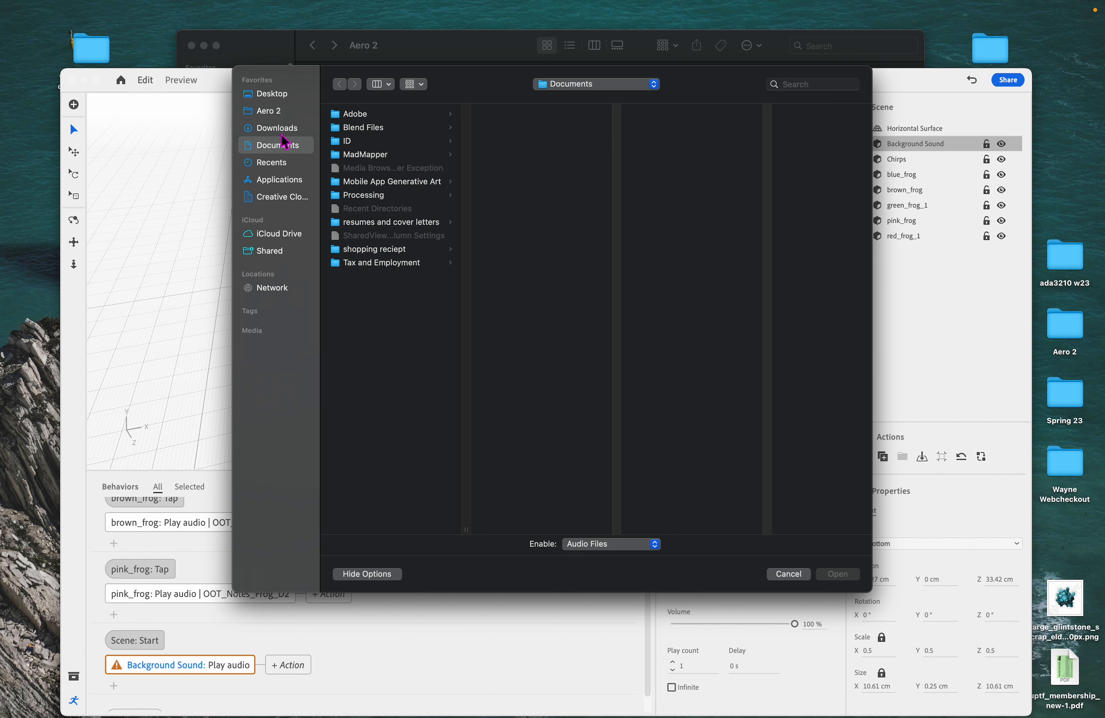
pyautogui.click(272, 111)
pyautogui.click(381, 128)
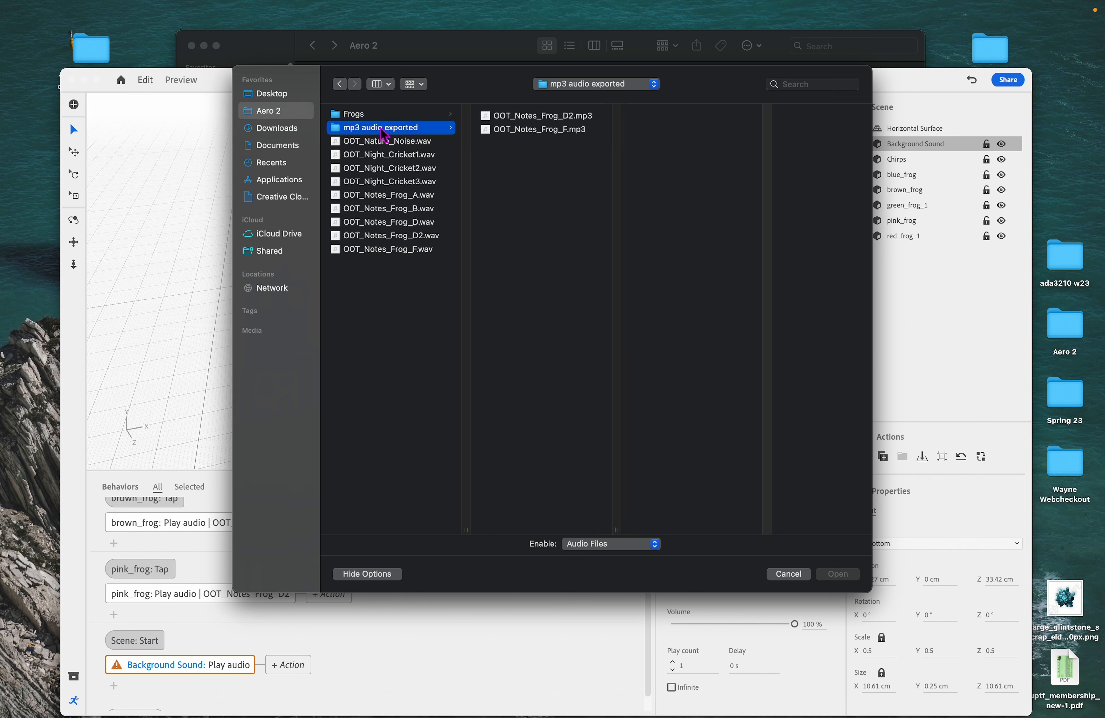
pyautogui.click(544, 115)
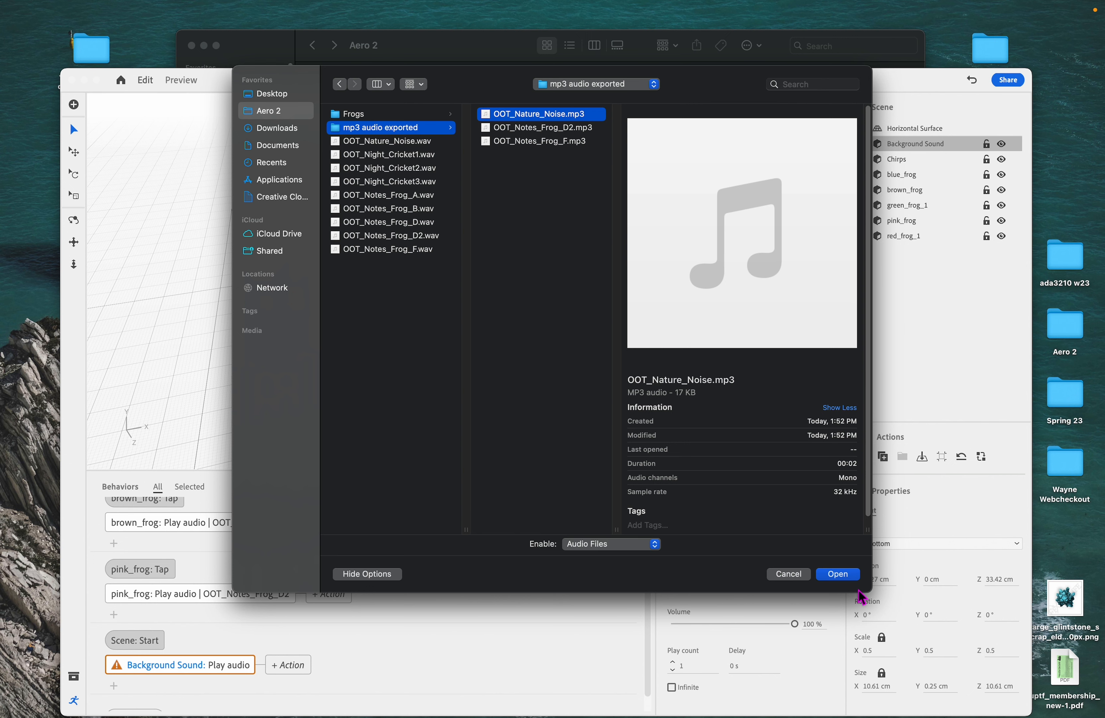
pyautogui.click(843, 577)
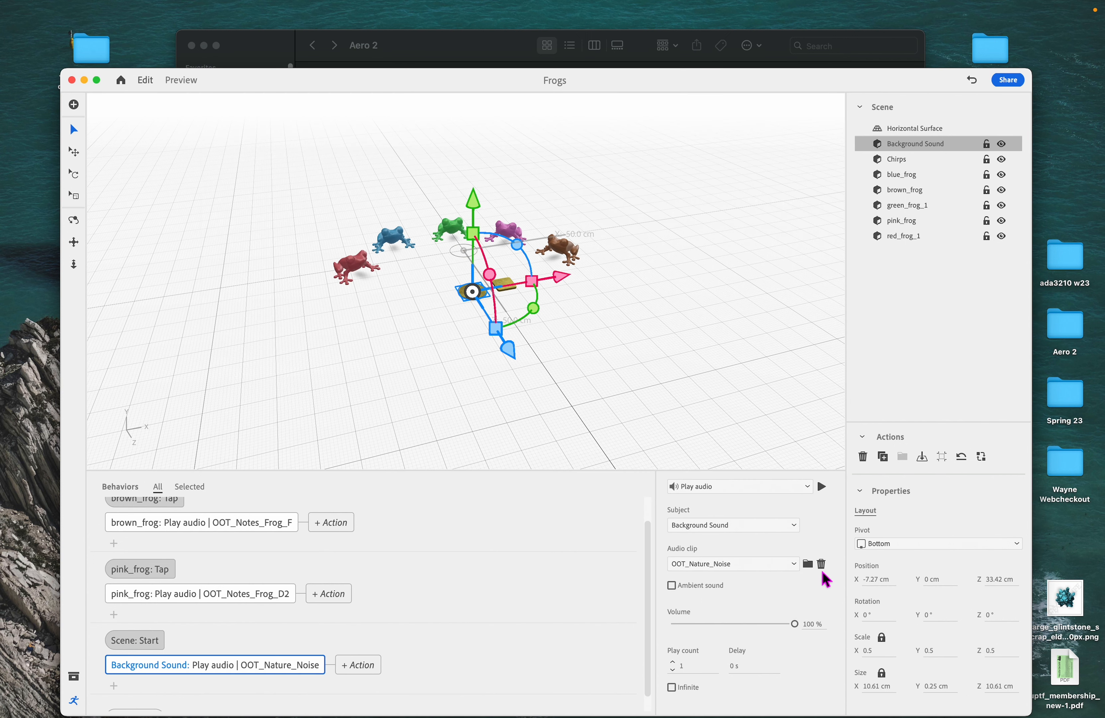
# - Turn on Ambient sound and Infinite playback for the background sound action
pyautogui.click(672, 585)
pyautogui.click(672, 687)
# - Preview the scene, return to editing and deselect the object
pyautogui.click(183, 81)
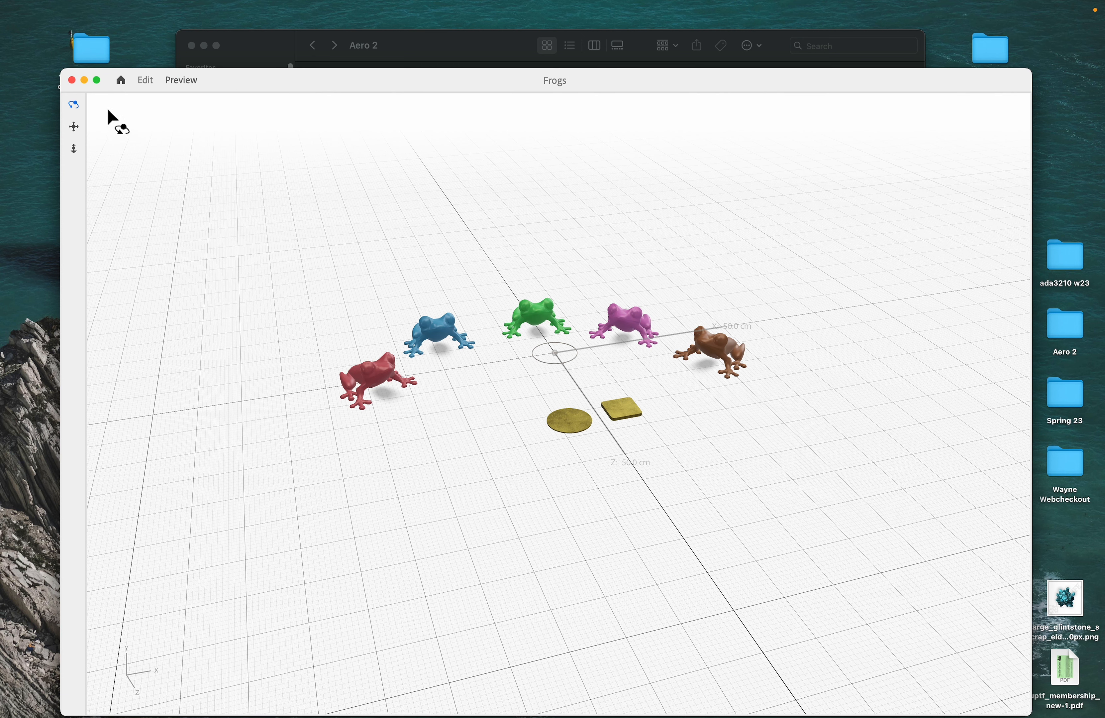
pyautogui.click(145, 80)
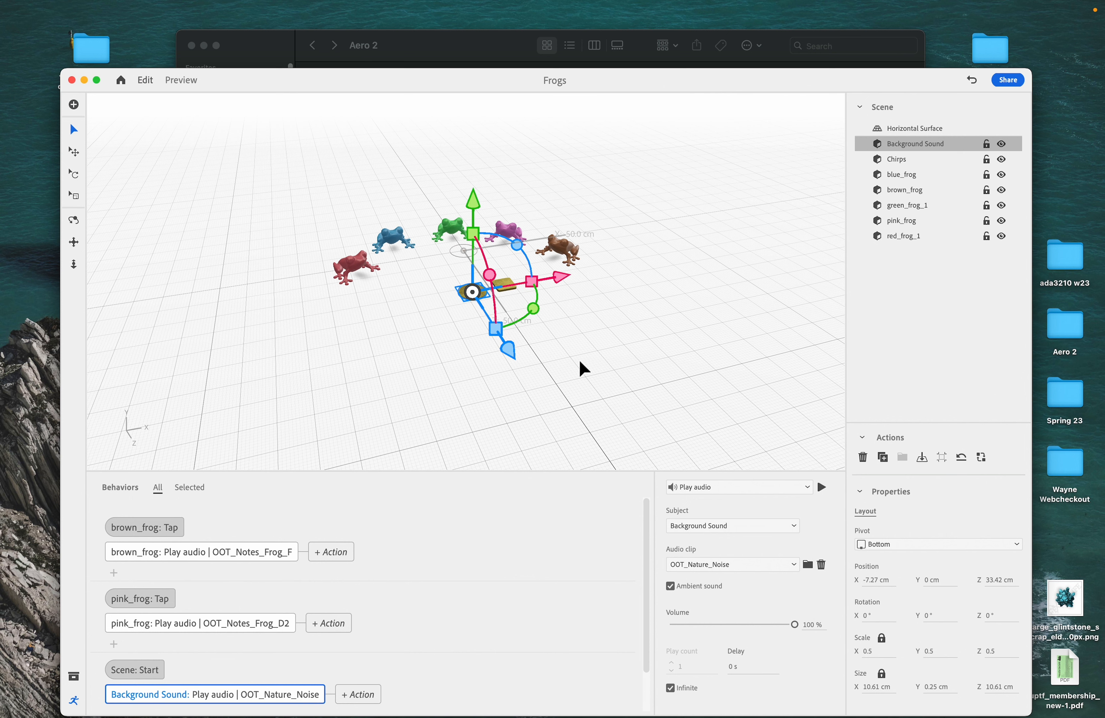
pyautogui.click(582, 318)
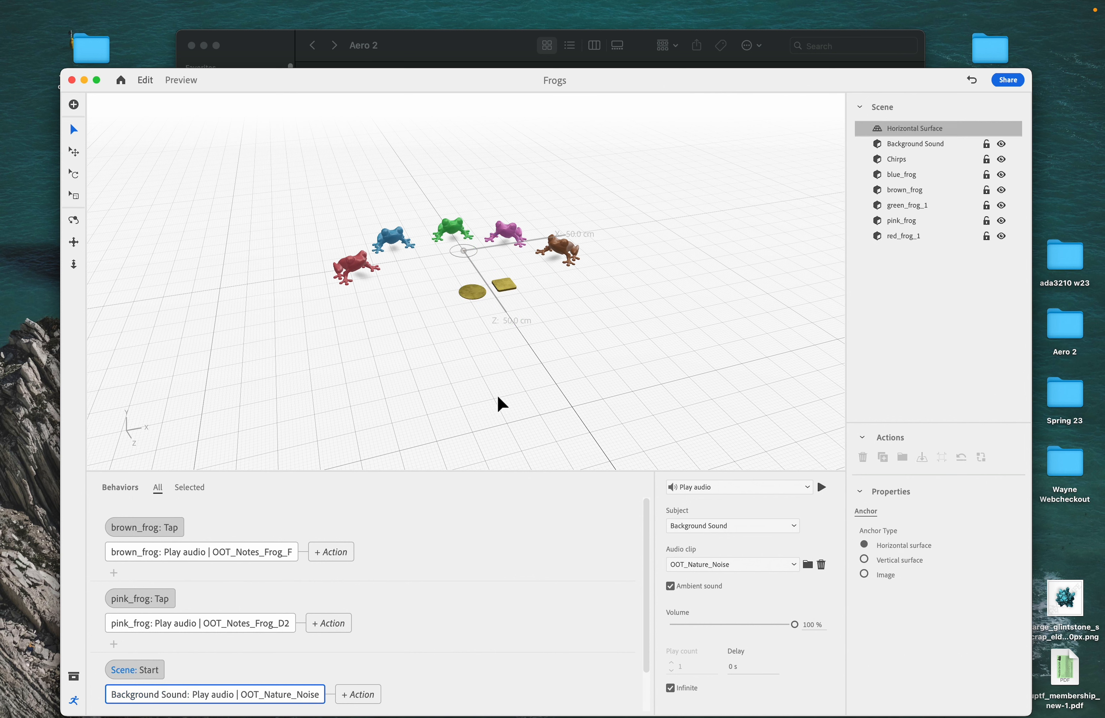
# - Switch to Audacity and open OOT_Night_Cricket1.wav from the Aero 2 folder
pyautogui.scroll(-2, 459, 572)
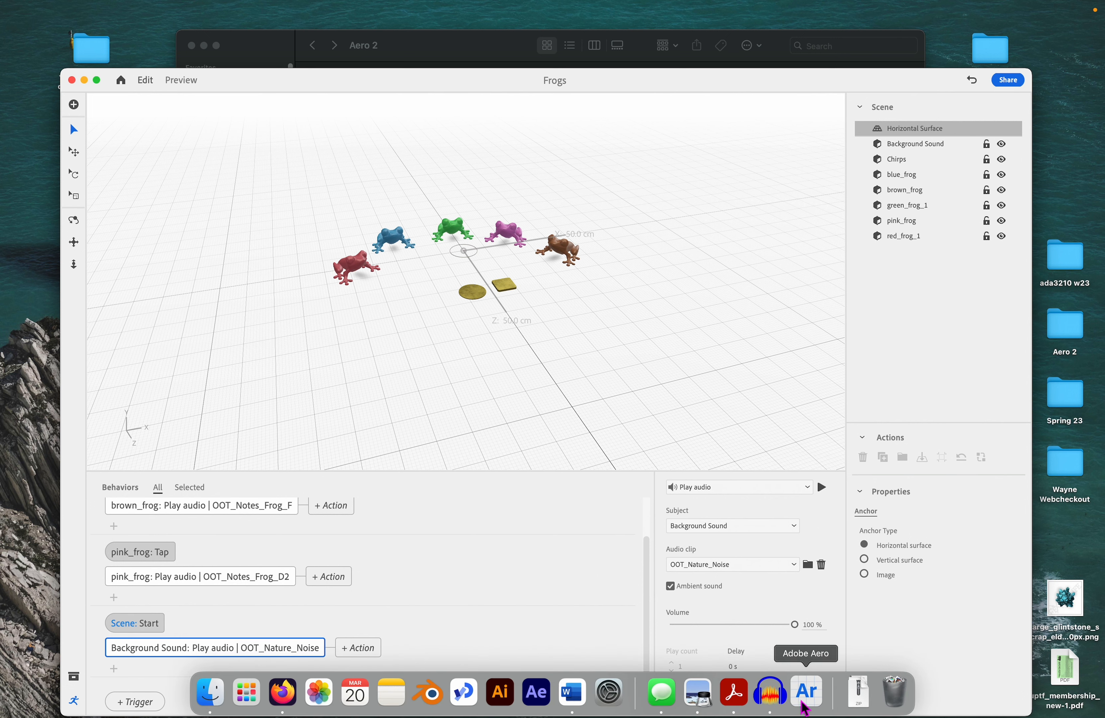
pyautogui.click(773, 697)
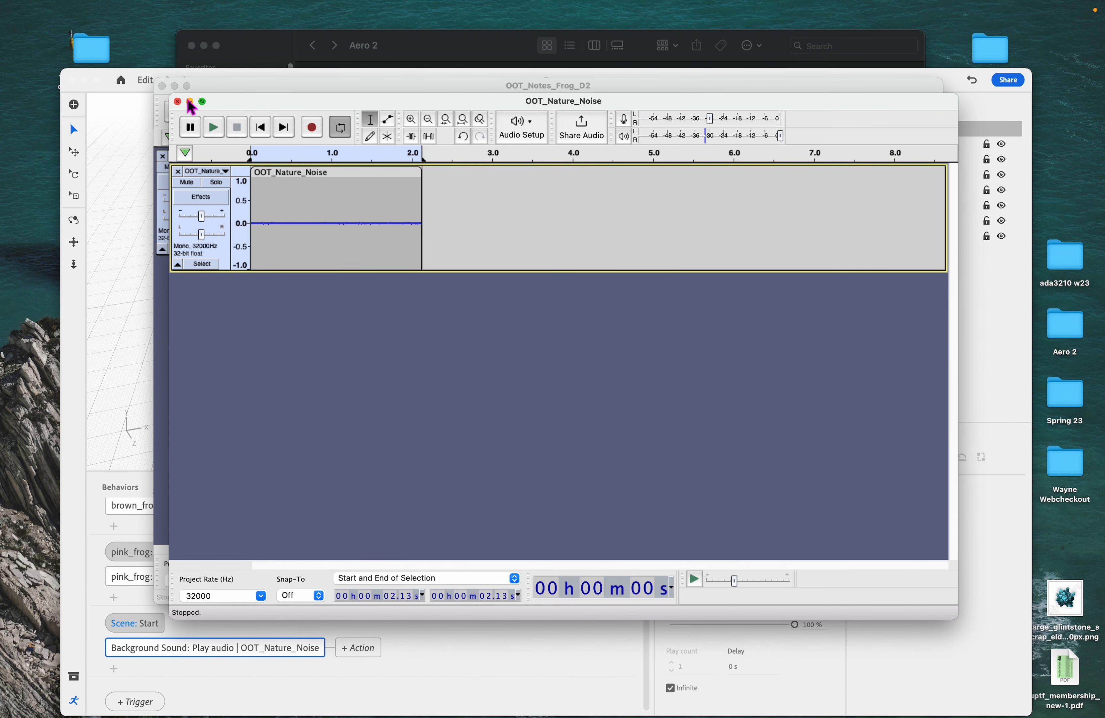
pyautogui.click(82, 13)
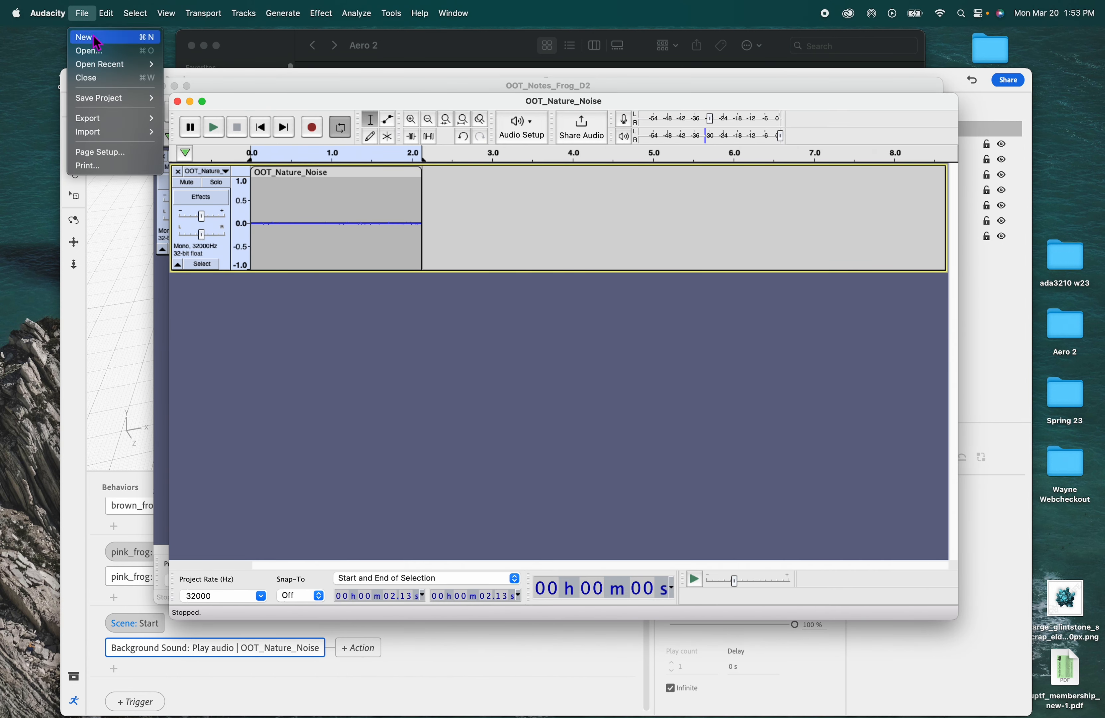
pyautogui.click(96, 52)
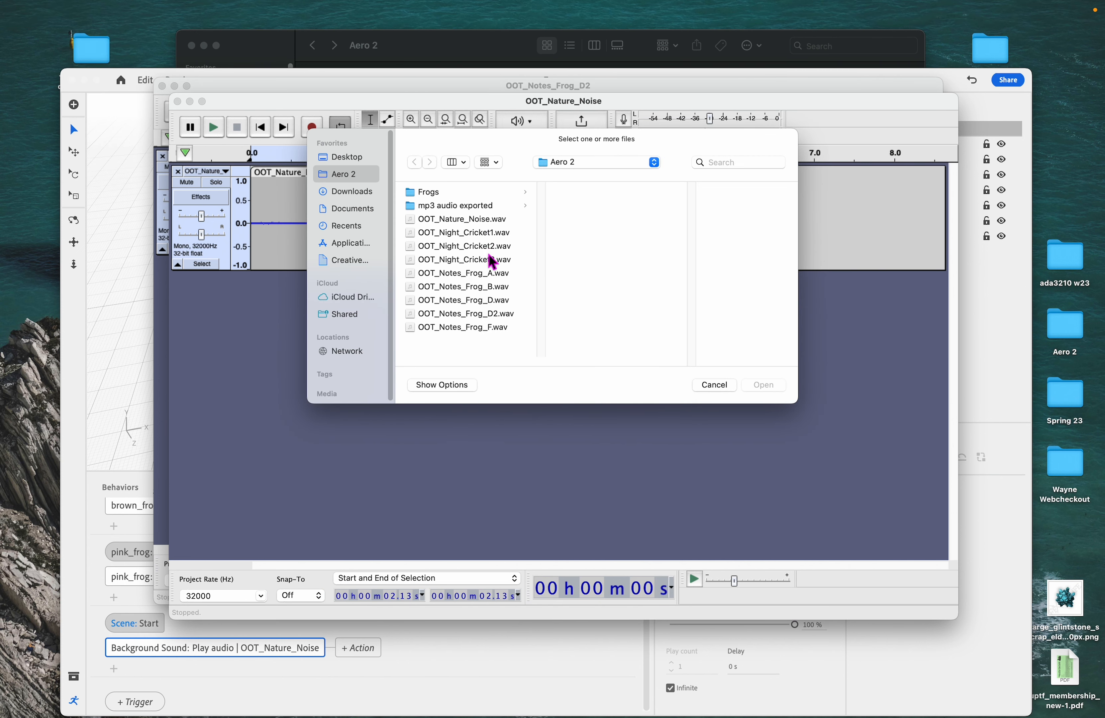
pyautogui.click(493, 233)
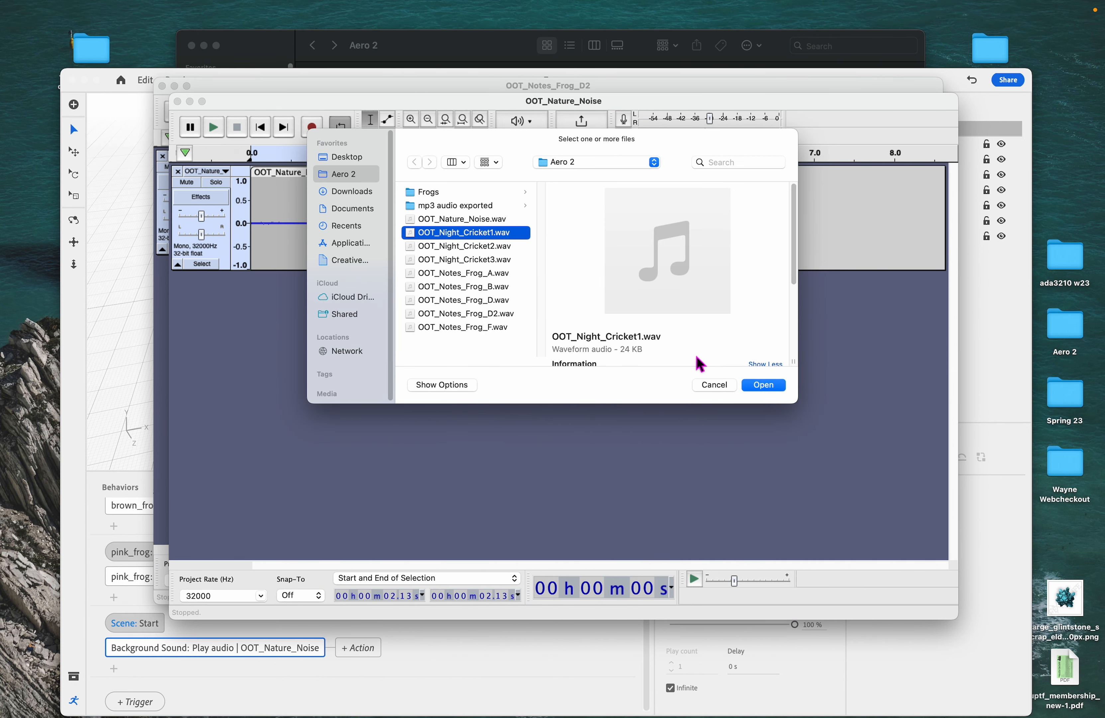
pyautogui.keyDown('shift'); pyautogui.click(503, 260); pyautogui.keyUp('shift')
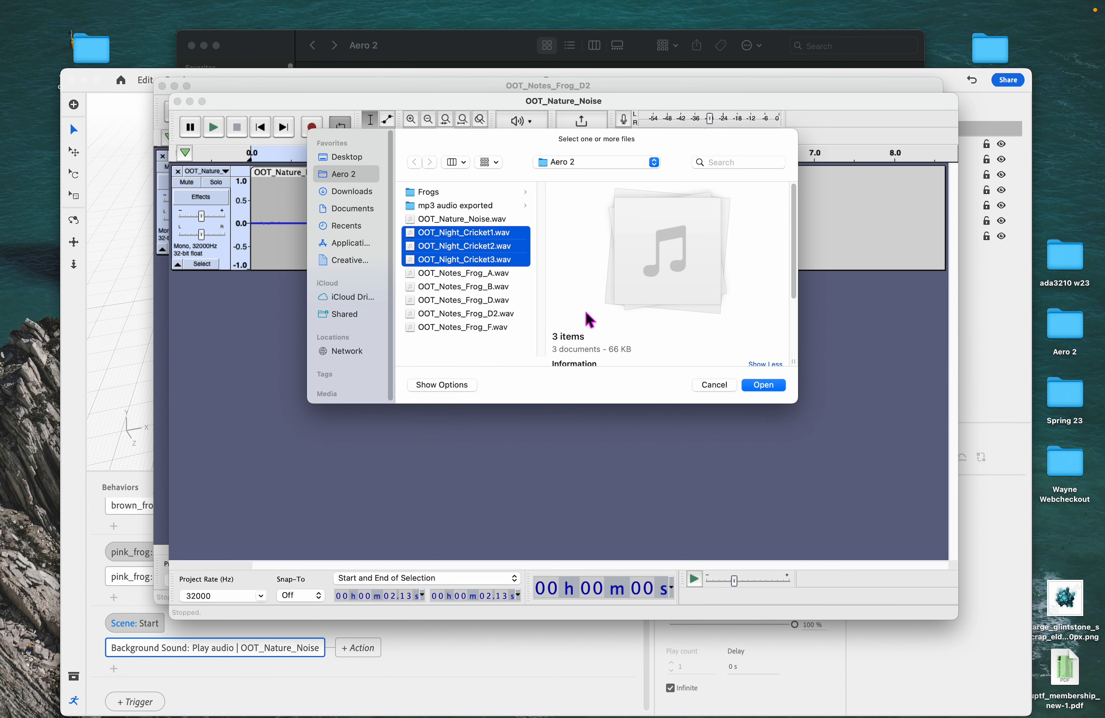
pyautogui.click(508, 327)
pyautogui.click(495, 236)
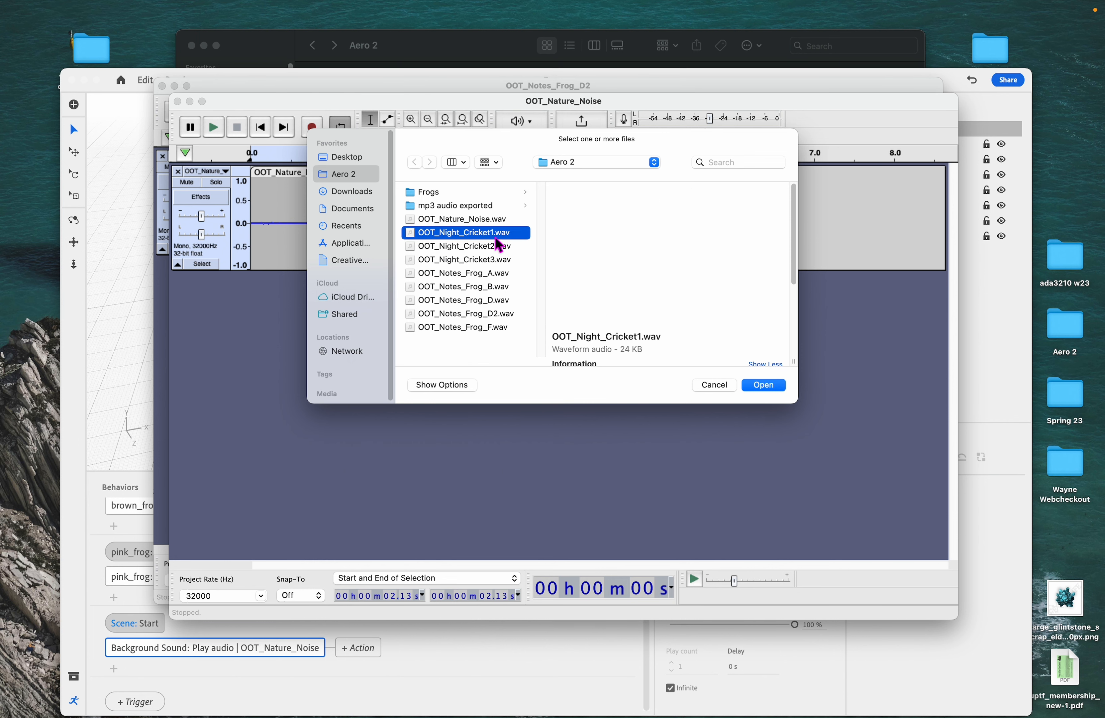
pyautogui.click(773, 386)
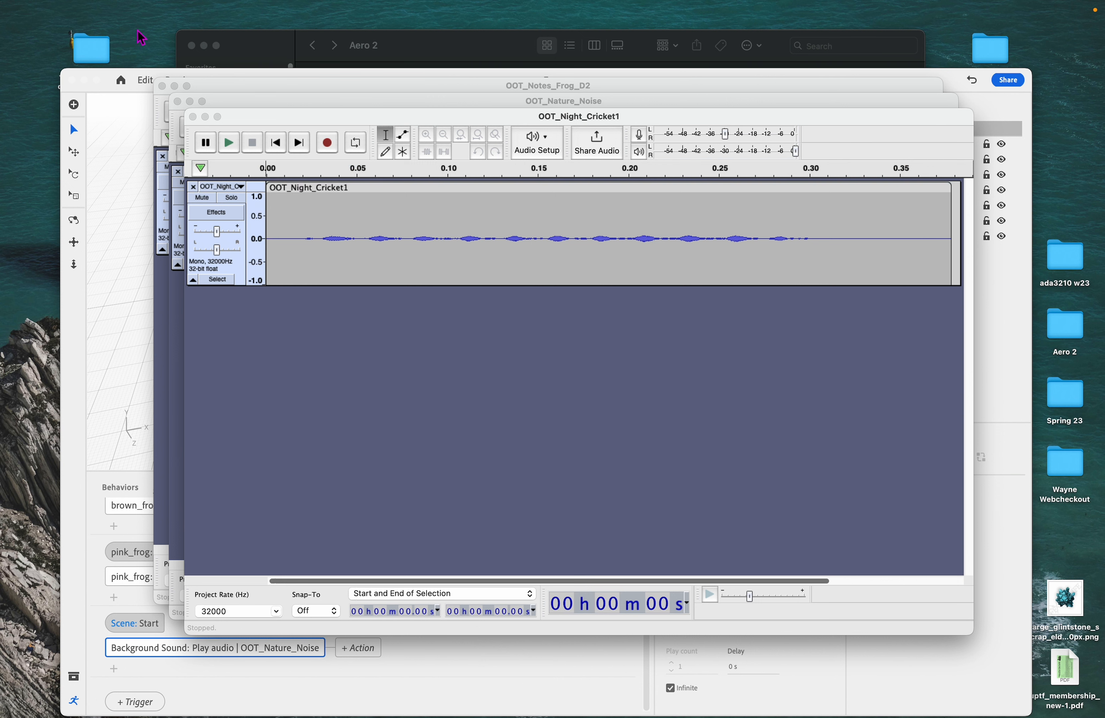
# - Play the first cricket clip and import OOT_Night_Cricket2.wav and OOT_Night_Cricket3.wav as new tracks
pyautogui.click(233, 147)
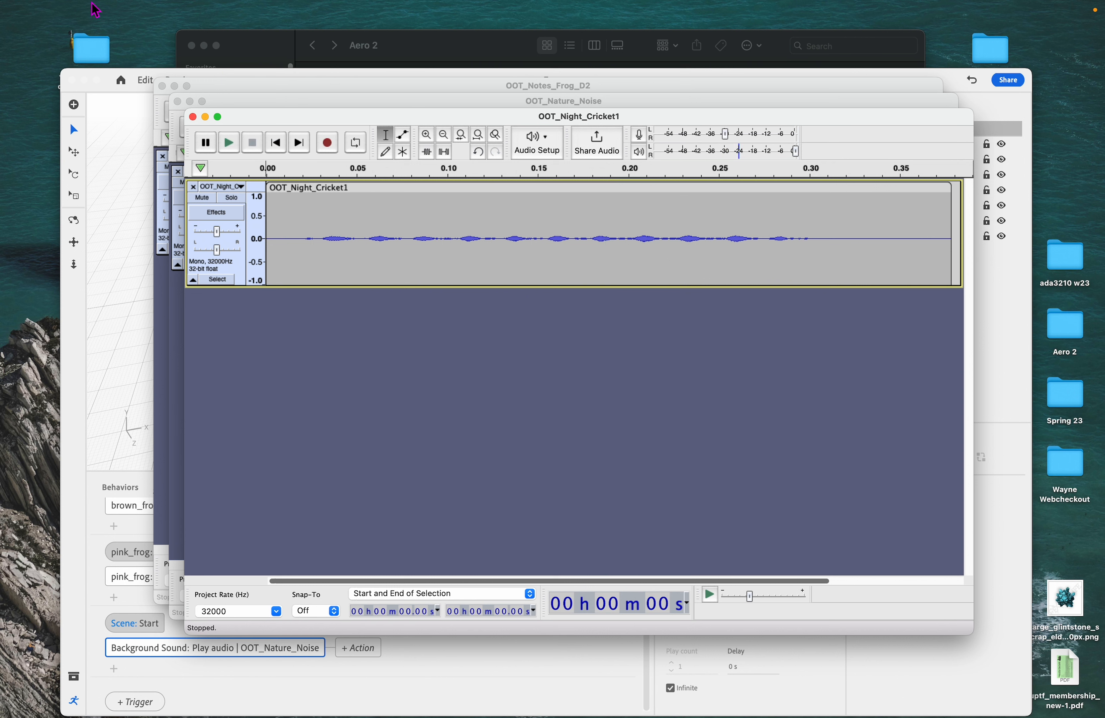
pyautogui.click(83, 14)
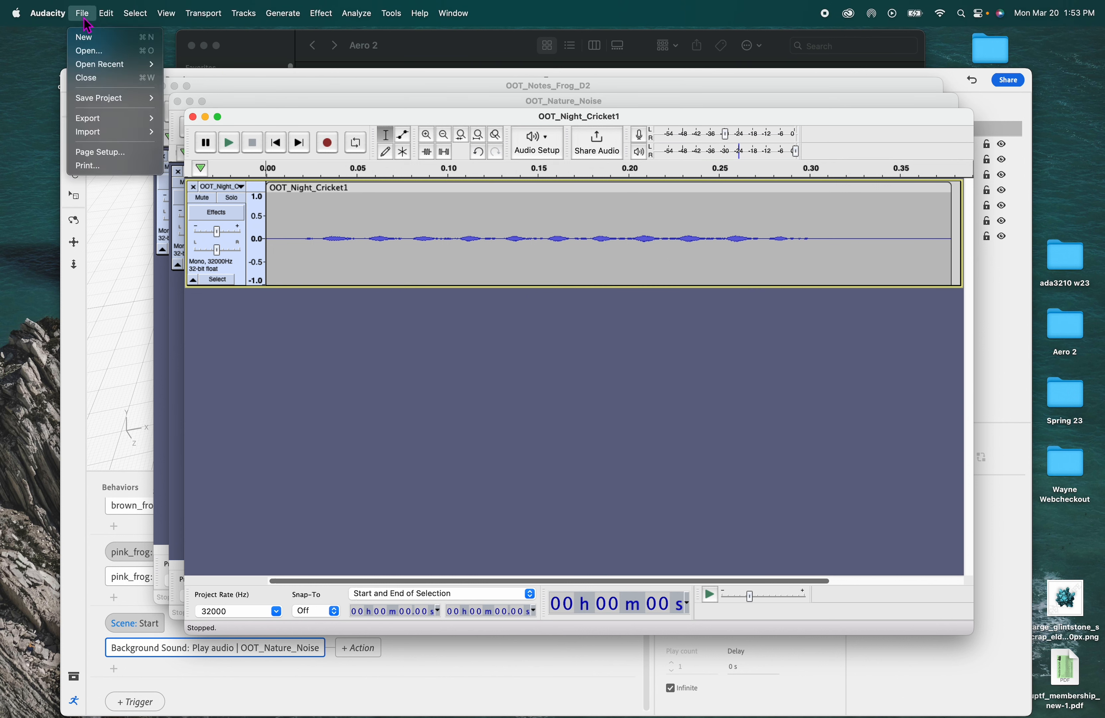
pyautogui.moveTo(93, 132)
pyautogui.click(205, 132)
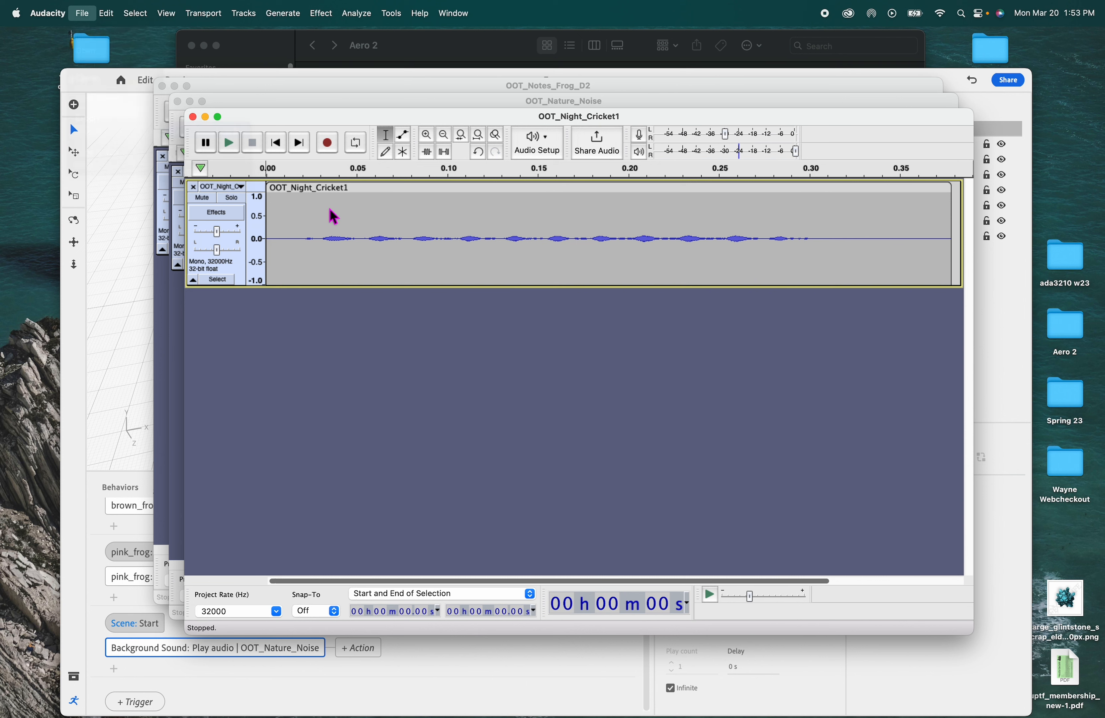
pyautogui.click(499, 246)
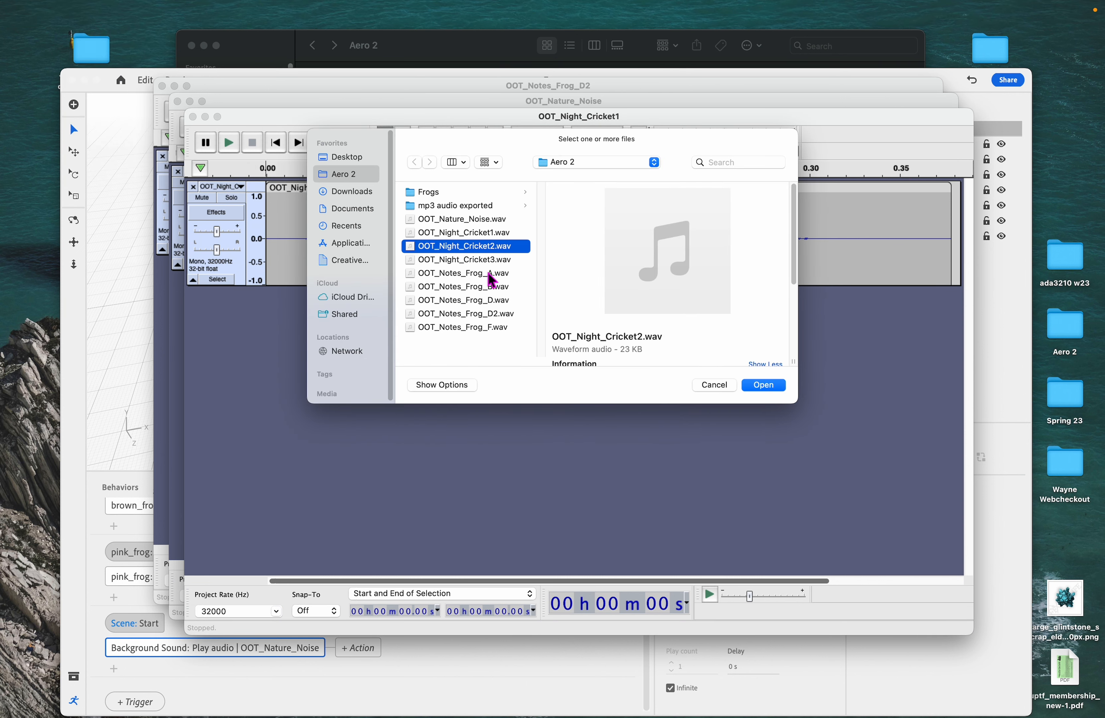
pyautogui.keyDown('shift'); pyautogui.click(495, 261); pyautogui.keyUp('shift')
pyautogui.click(764, 385)
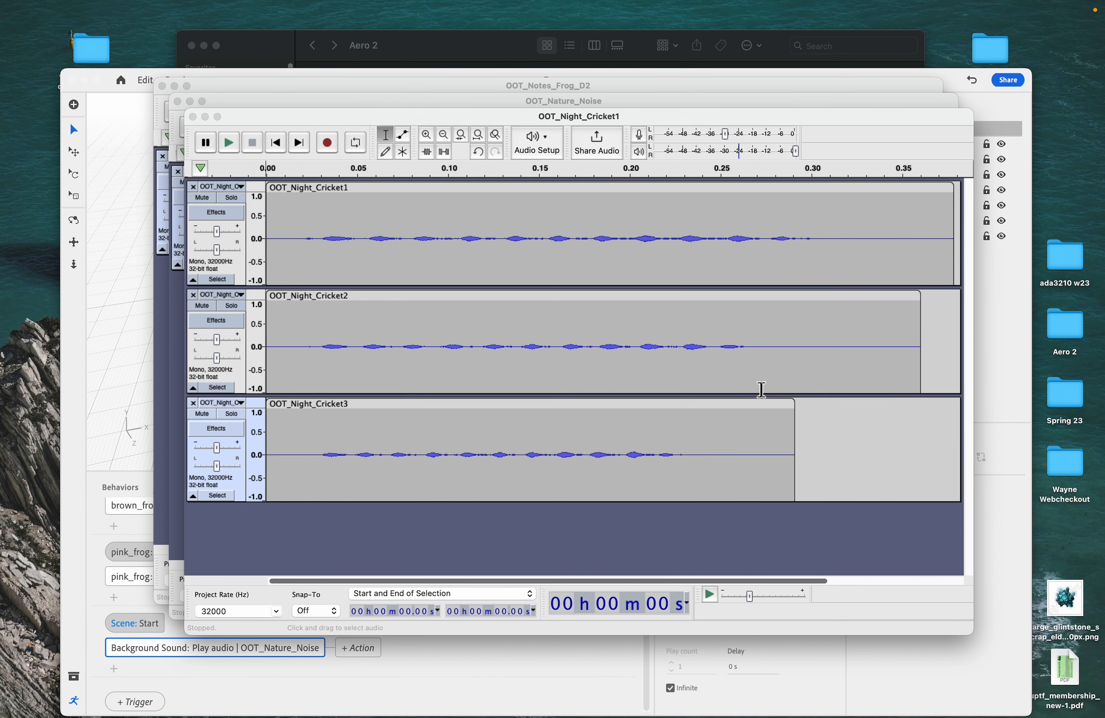
# - Move the Cricket2 and Cricket3 clips onto the first track after Cricket1 and close the two empty tracks
pyautogui.moveTo(235, 124); pyautogui.dragTo(220, 114)
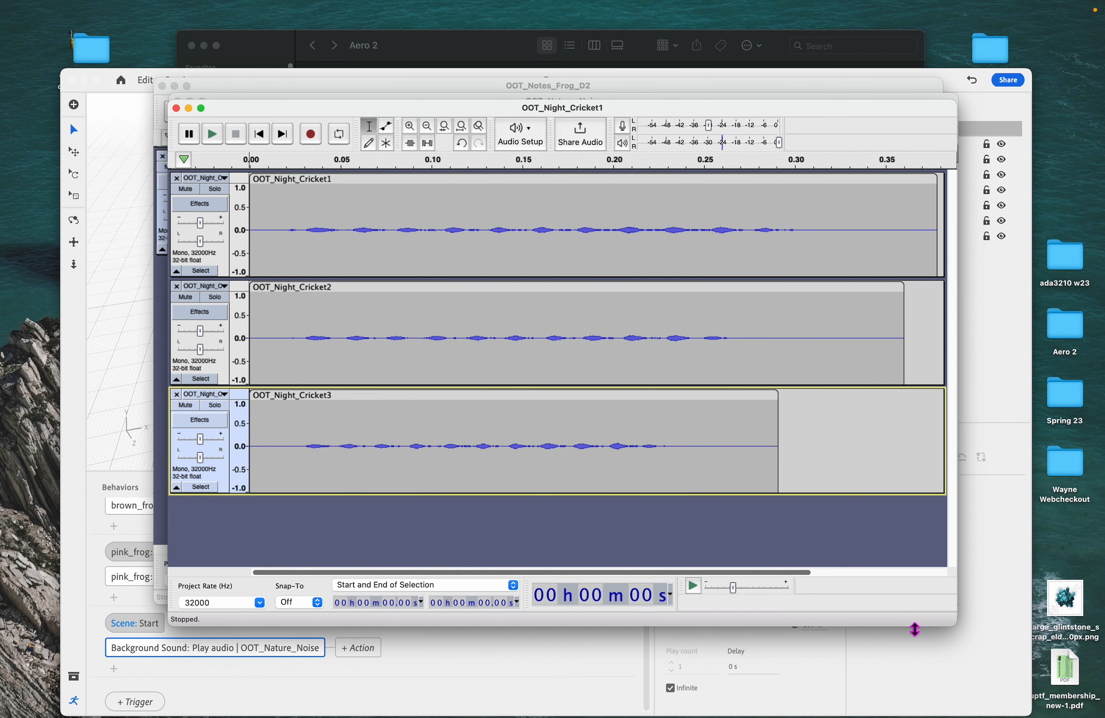
pyautogui.moveTo(955, 625); pyautogui.dragTo(1057, 676)
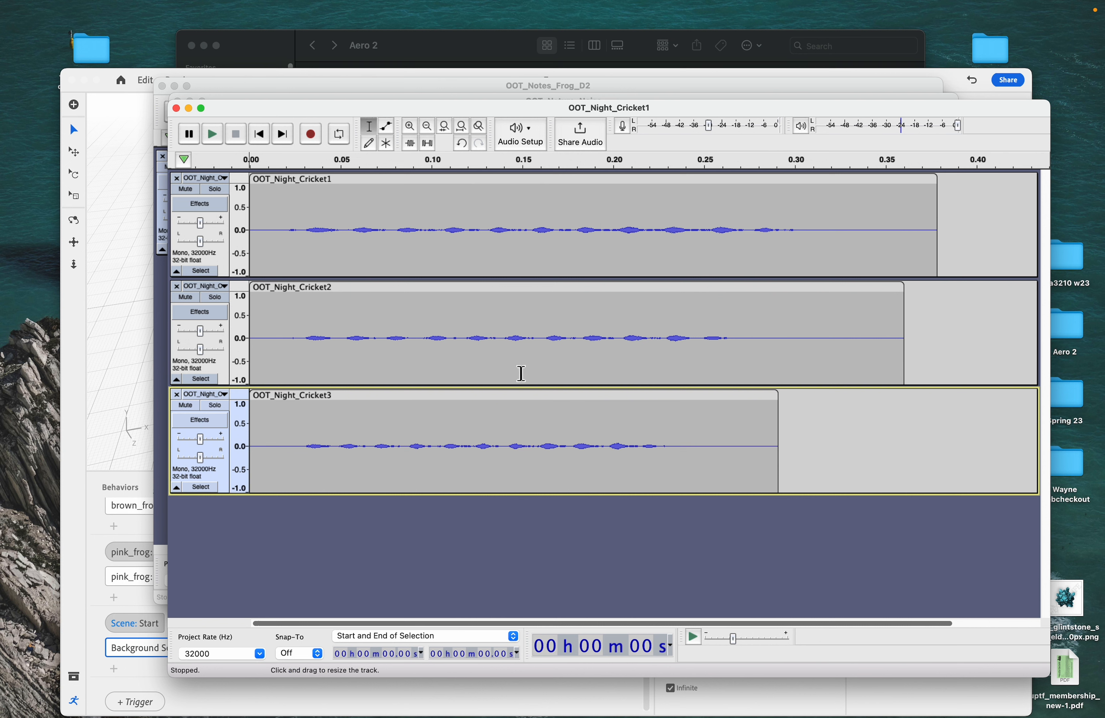
pyautogui.click(426, 129)
pyautogui.click(427, 130)
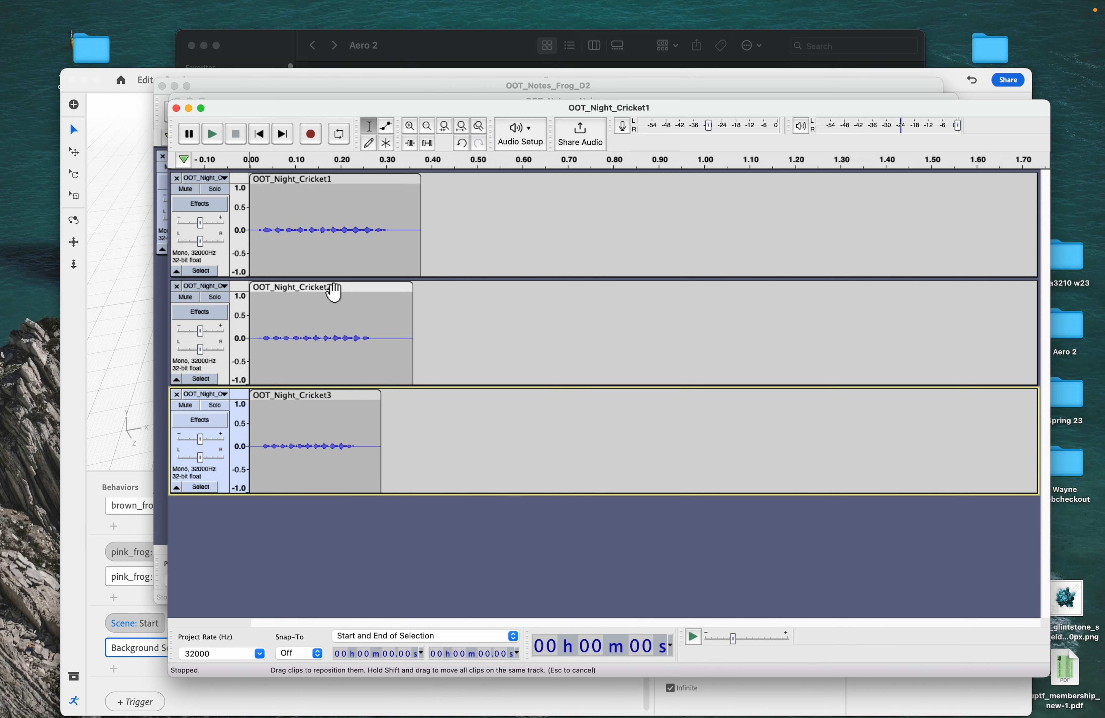
pyautogui.moveTo(333, 287); pyautogui.dragTo(645, 215)
pyautogui.moveTo(324, 403); pyautogui.dragTo(388, 386)
pyautogui.click(442, 371)
pyautogui.moveTo(316, 398); pyautogui.dragTo(857, 180)
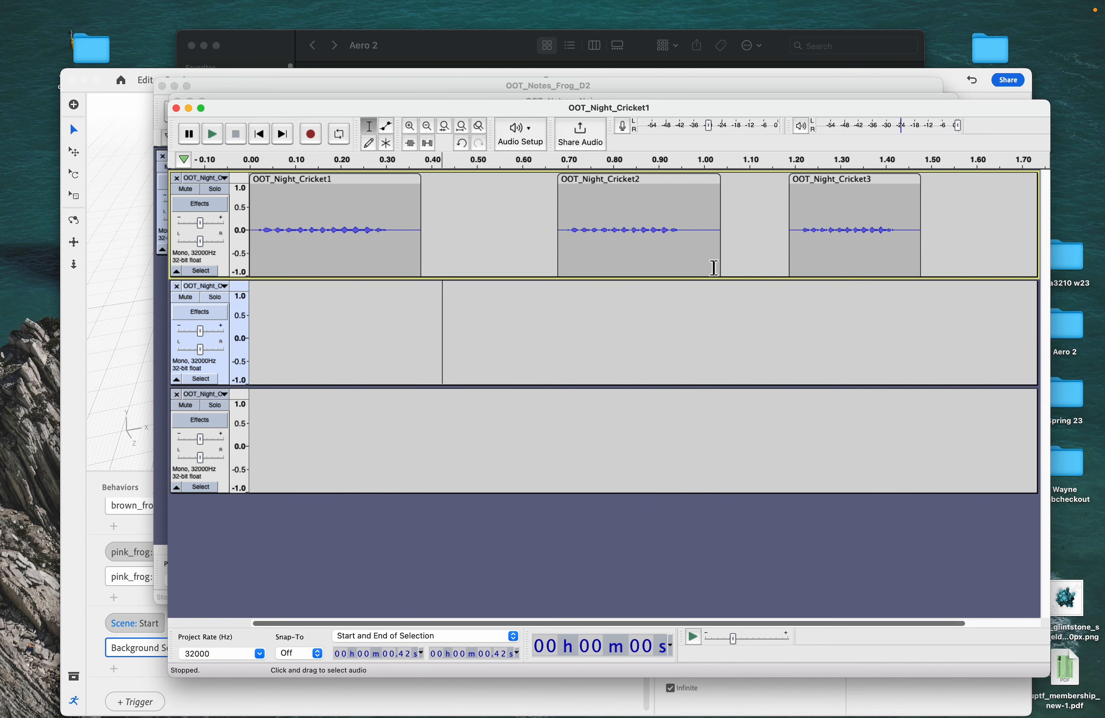
pyautogui.click(177, 286)
pyautogui.click(176, 286)
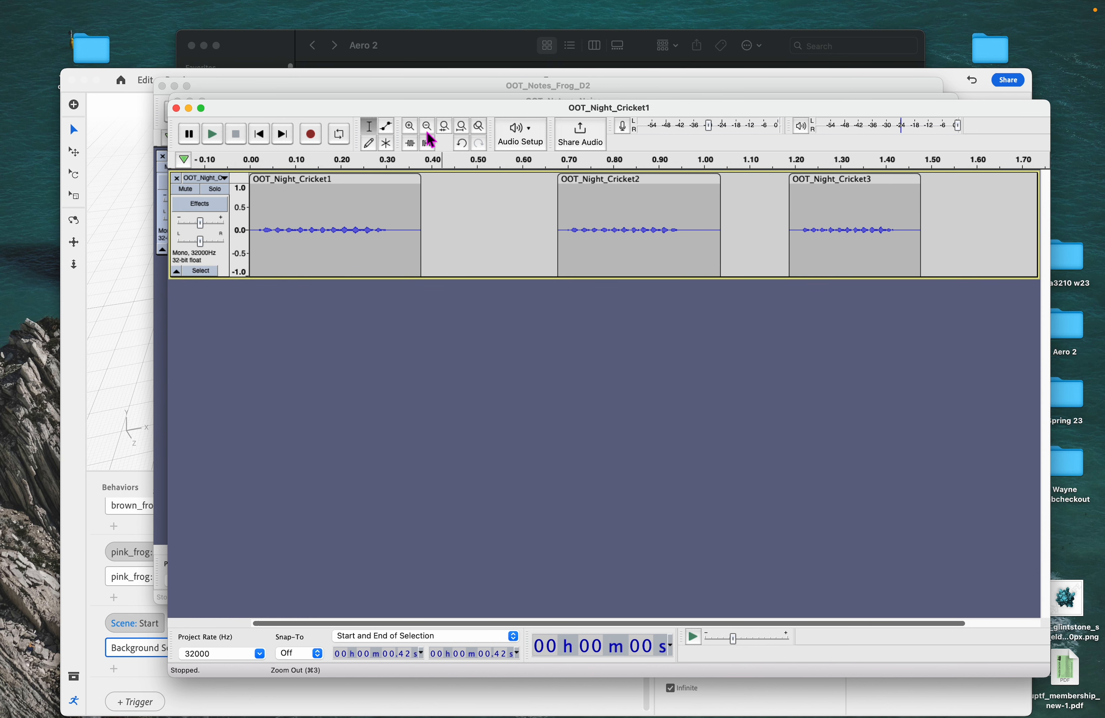
# - Play back the combined cricket track
pyautogui.click(215, 136)
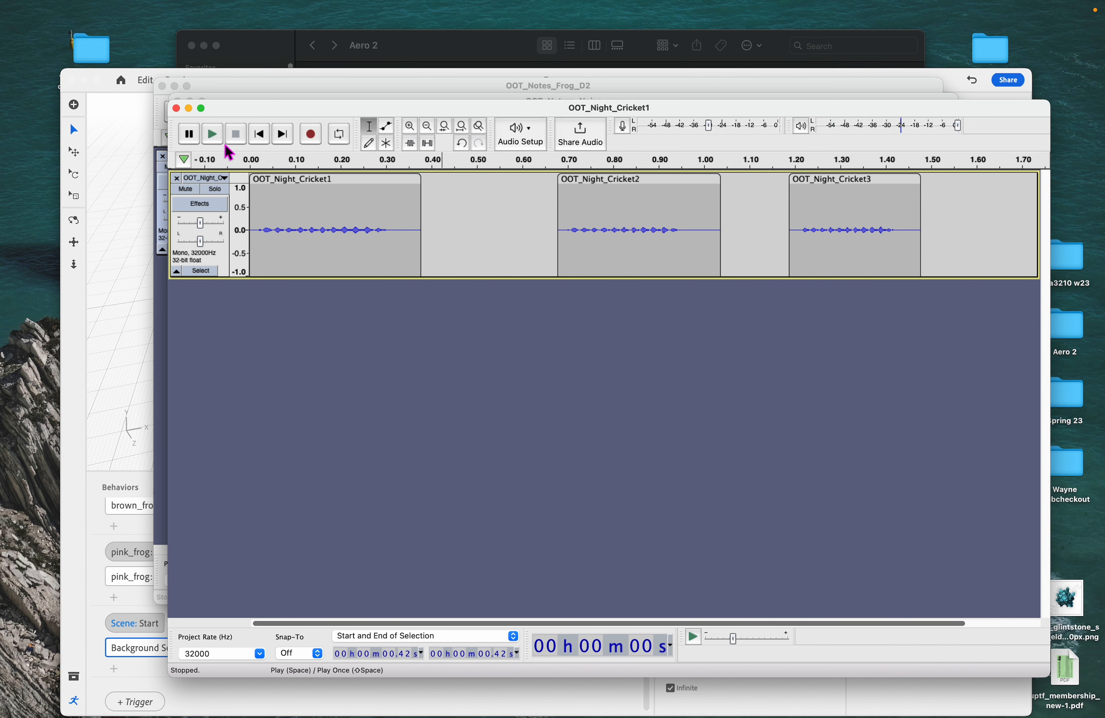
pyautogui.click(212, 135)
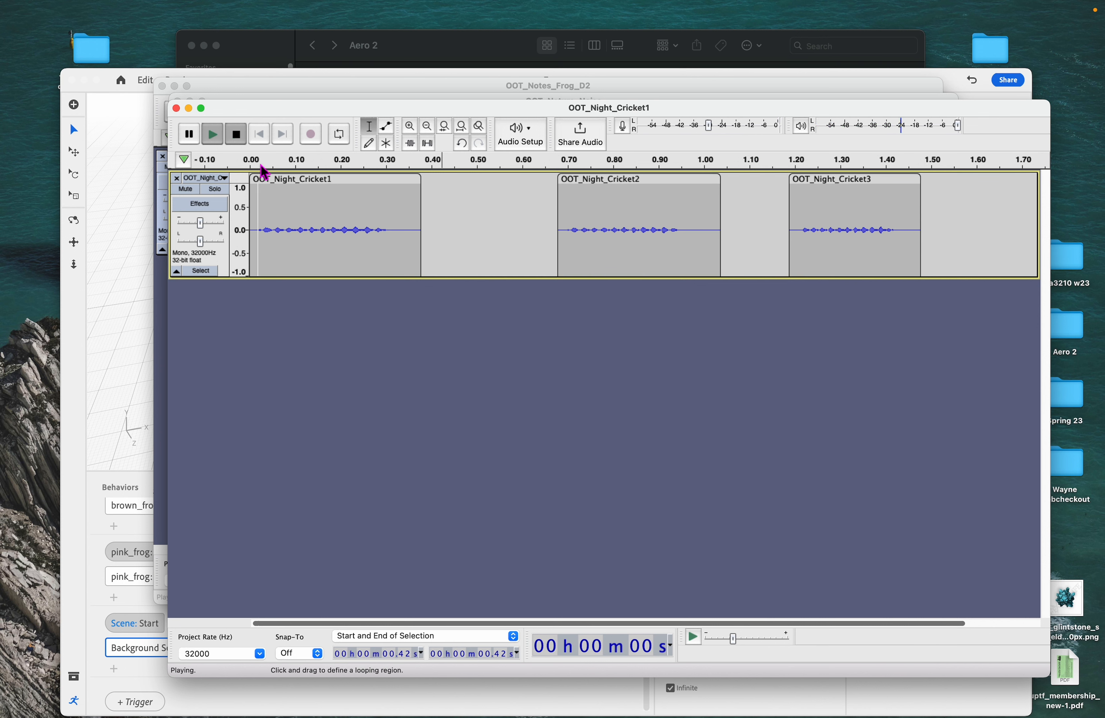
pyautogui.click(215, 135)
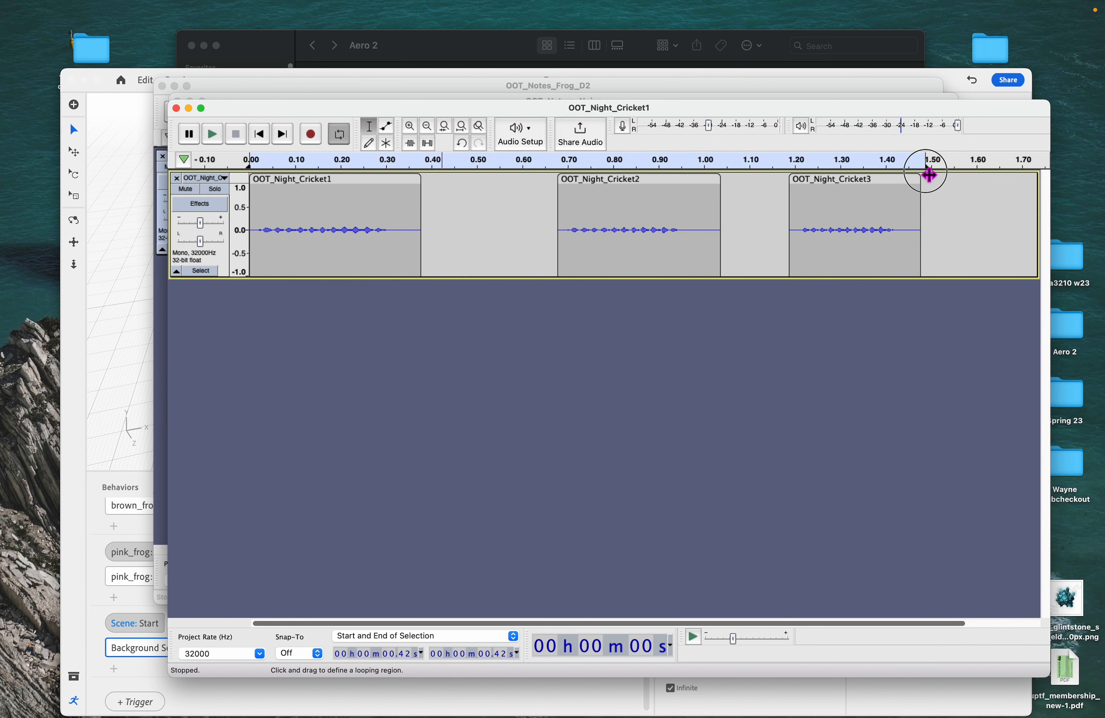
pyautogui.click(215, 136)
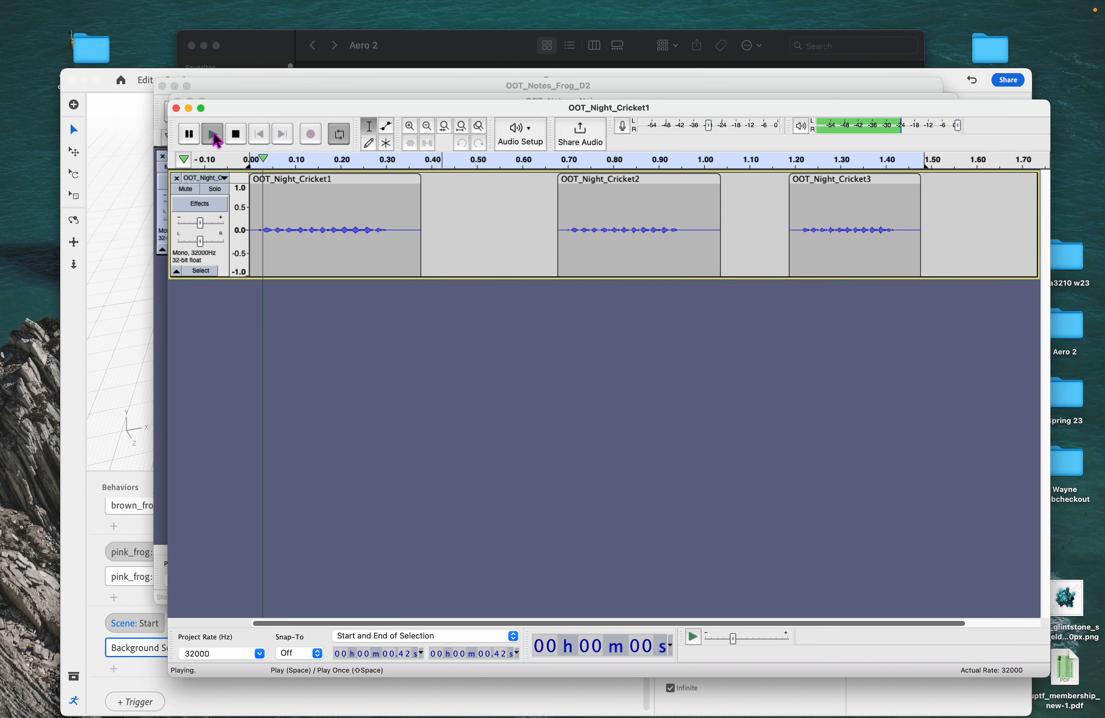
pyautogui.click(236, 134)
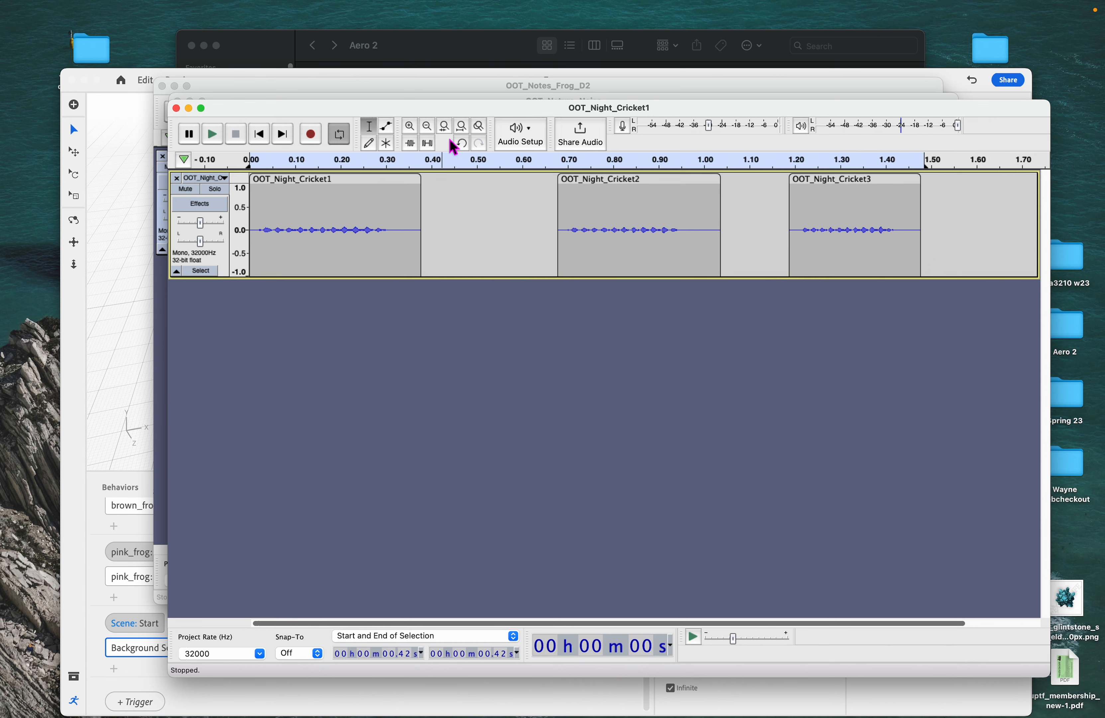
# - Spread the three cricket clips along the track at roughly 0.4, 1.9 and 4.1 seconds
pyautogui.click(428, 126)
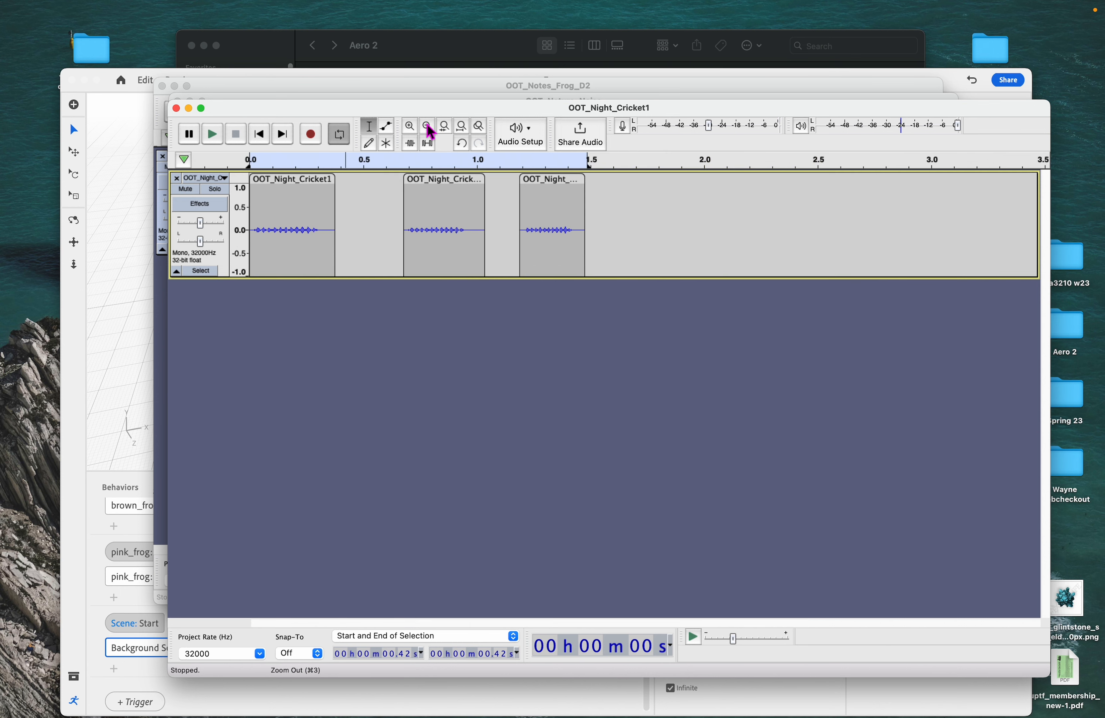
pyautogui.moveTo(172, 110); pyautogui.dragTo(97, 110)
pyautogui.moveTo(60, 49); pyautogui.dragTo(33, 53)
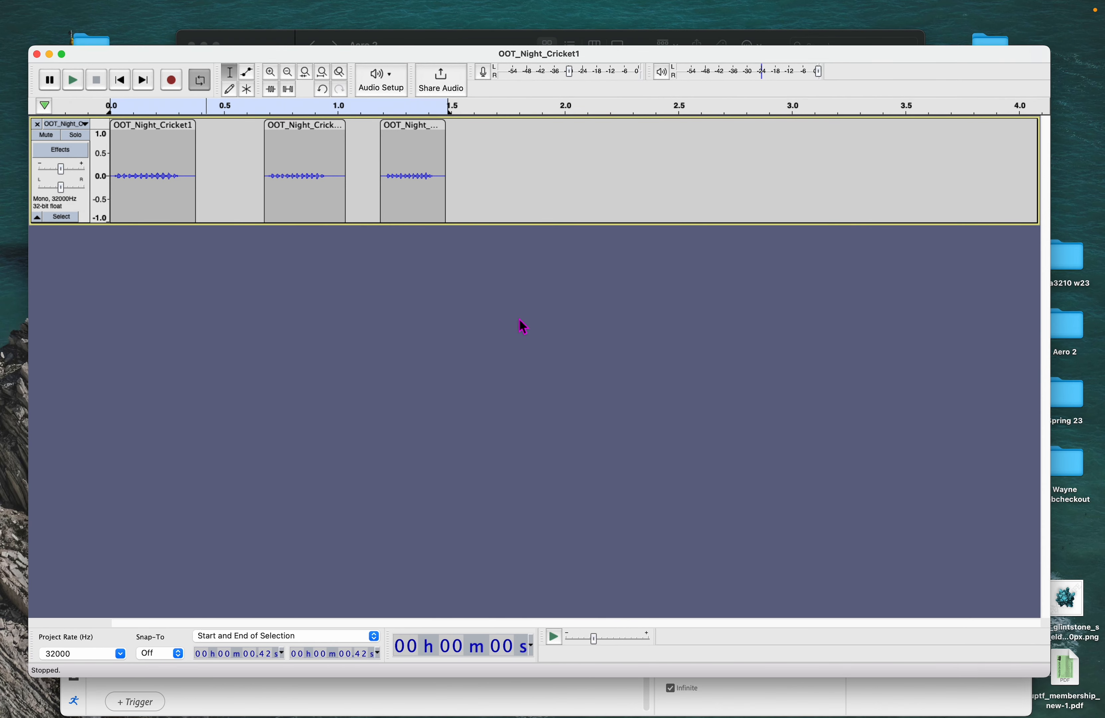
pyautogui.moveTo(417, 130); pyautogui.dragTo(605, 133)
pyautogui.moveTo(311, 129); pyautogui.dragTo(471, 134)
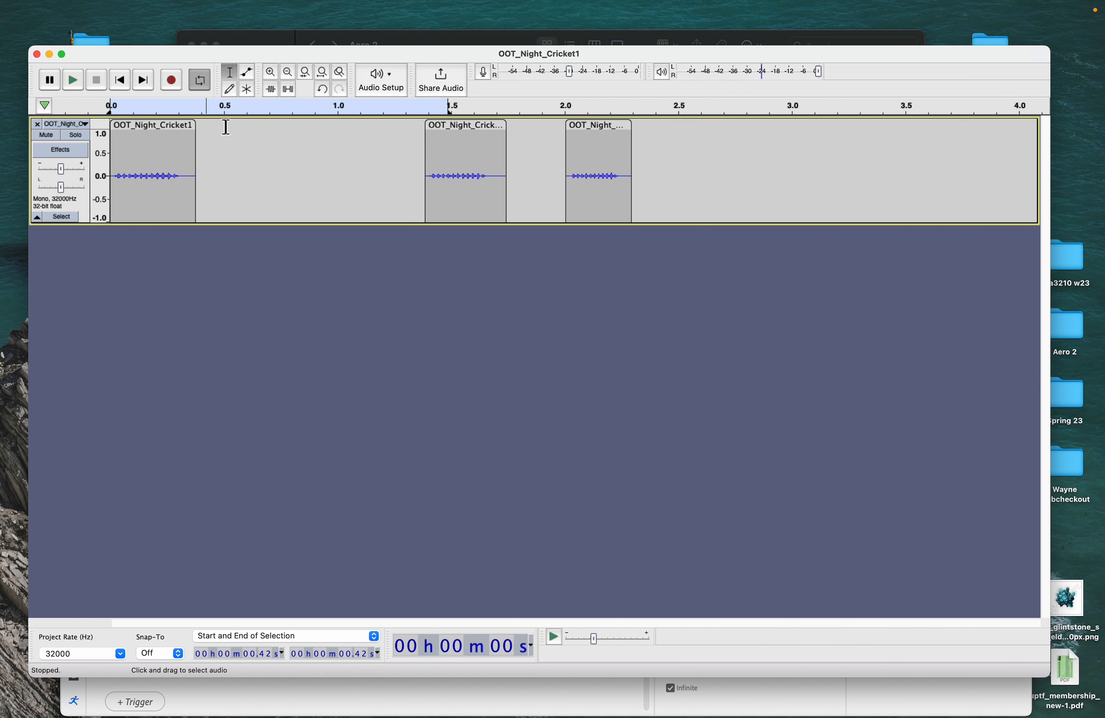
pyautogui.moveTo(158, 133); pyautogui.dragTo(234, 136)
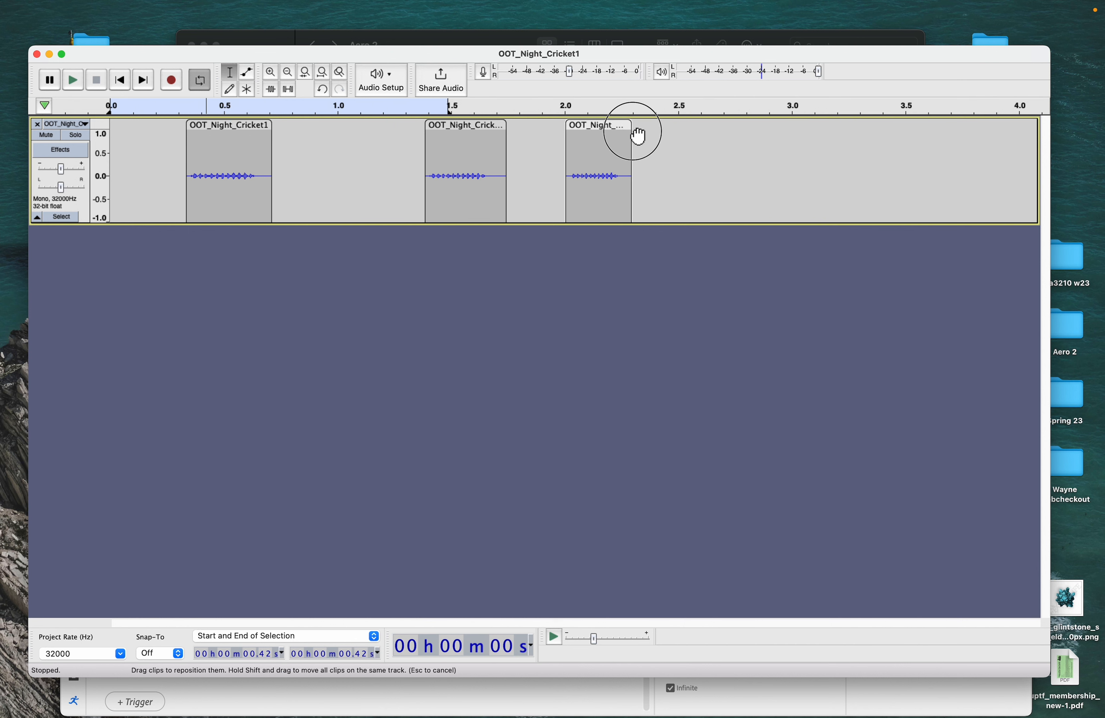
pyautogui.moveTo(624, 136); pyautogui.dragTo(870, 137)
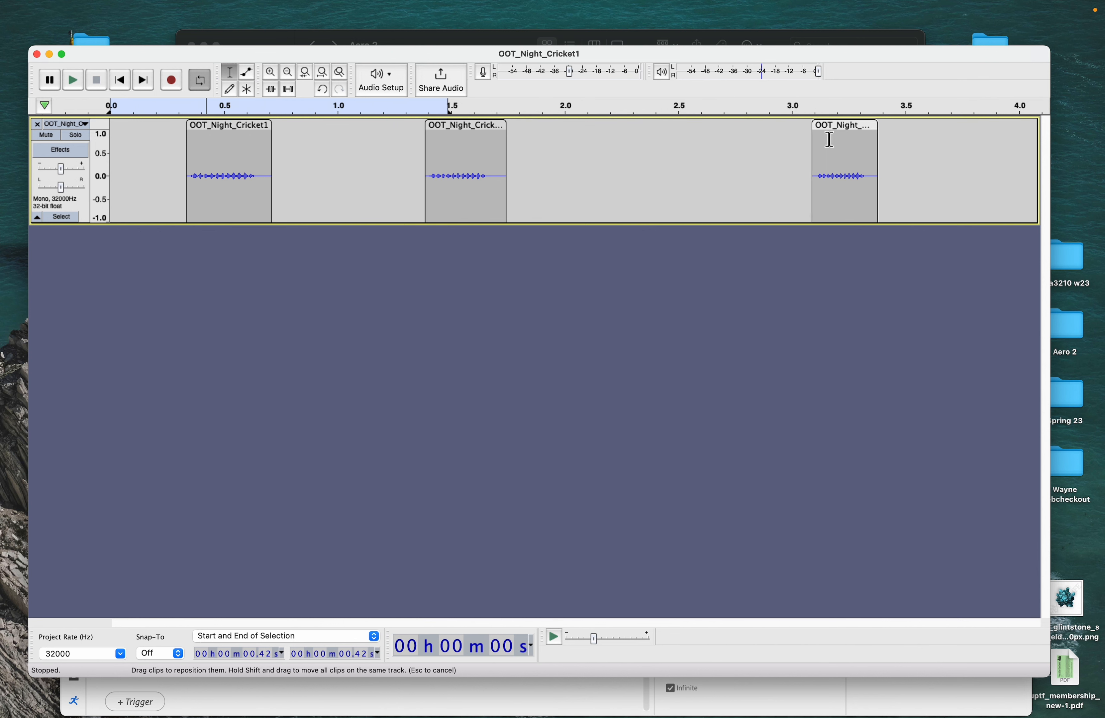
pyautogui.click(291, 77)
pyautogui.moveTo(480, 129); pyautogui.dragTo(597, 130)
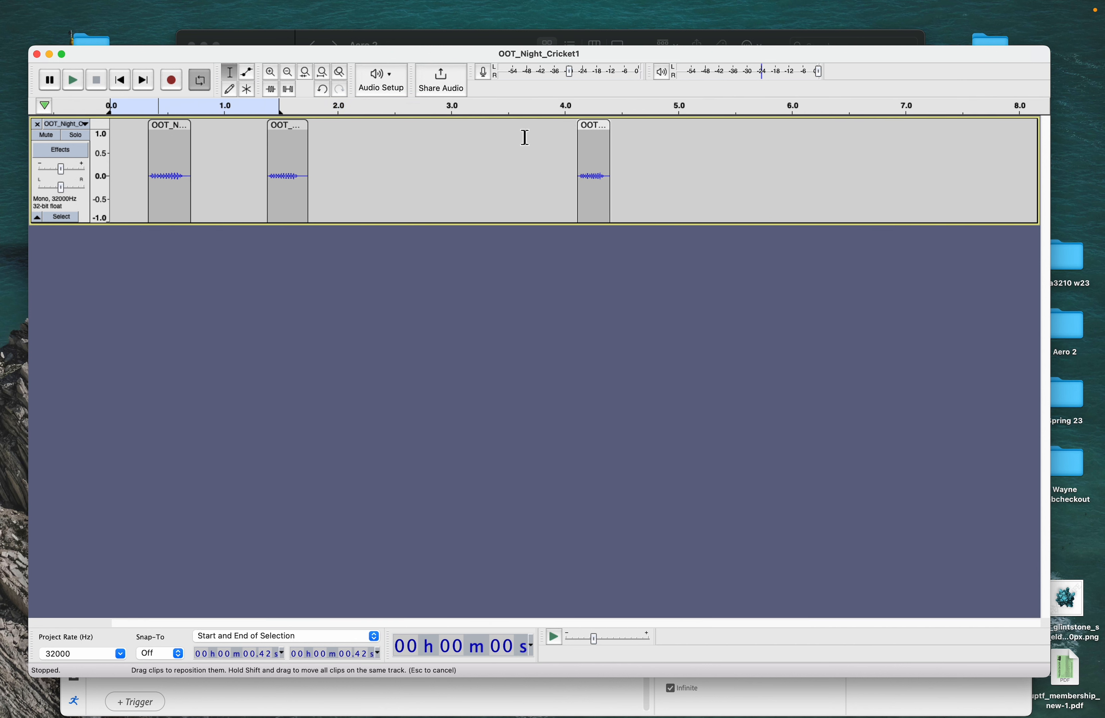
pyautogui.moveTo(301, 128); pyautogui.dragTo(357, 135)
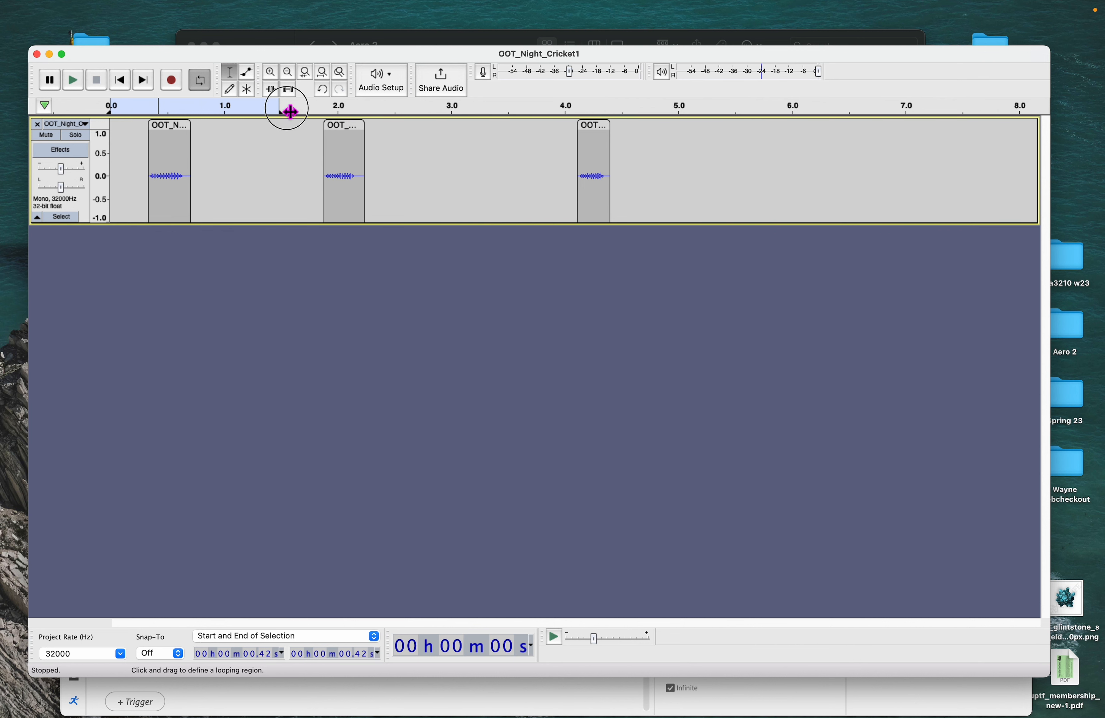
# - Duplicate the first cricket clip and move the copy to about 2.3 seconds
pyautogui.moveTo(290, 111); pyautogui.dragTo(681, 126)
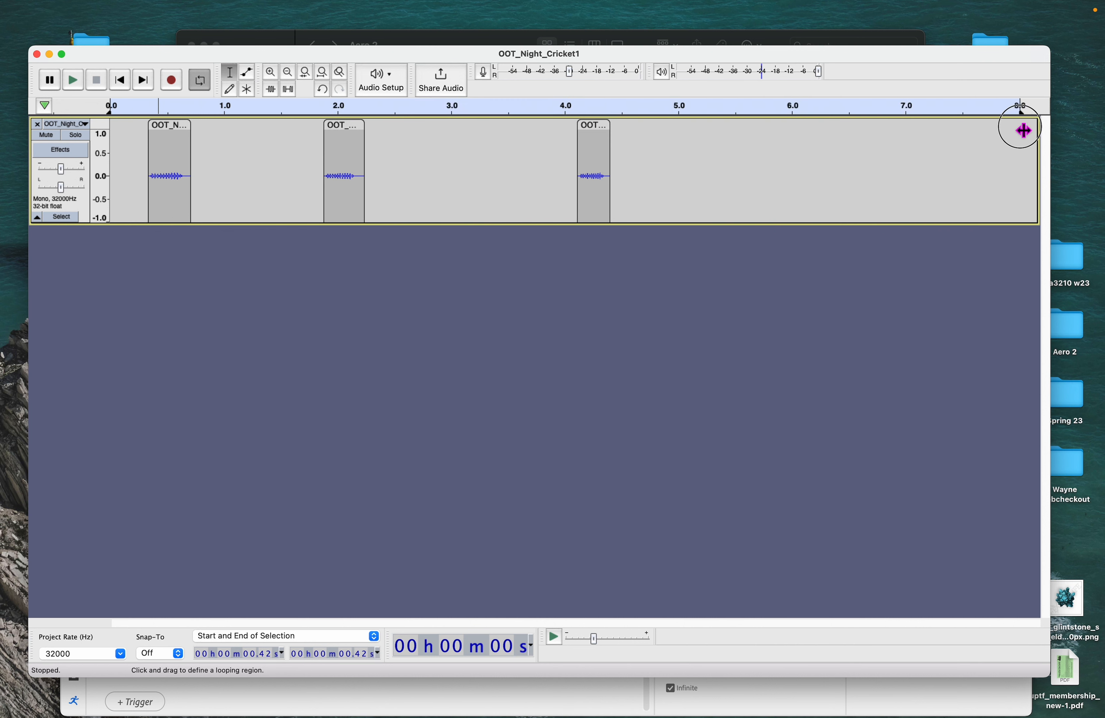
pyautogui.moveTo(173, 126); pyautogui.dragTo(178, 126)
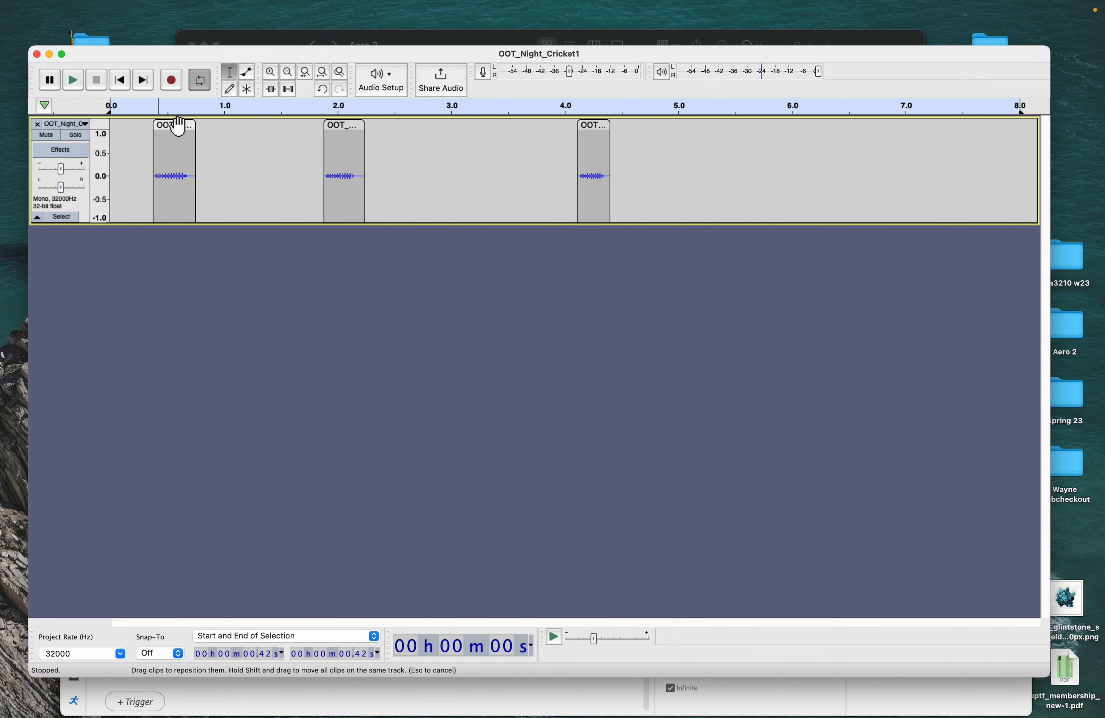
pyautogui.press('super+c')
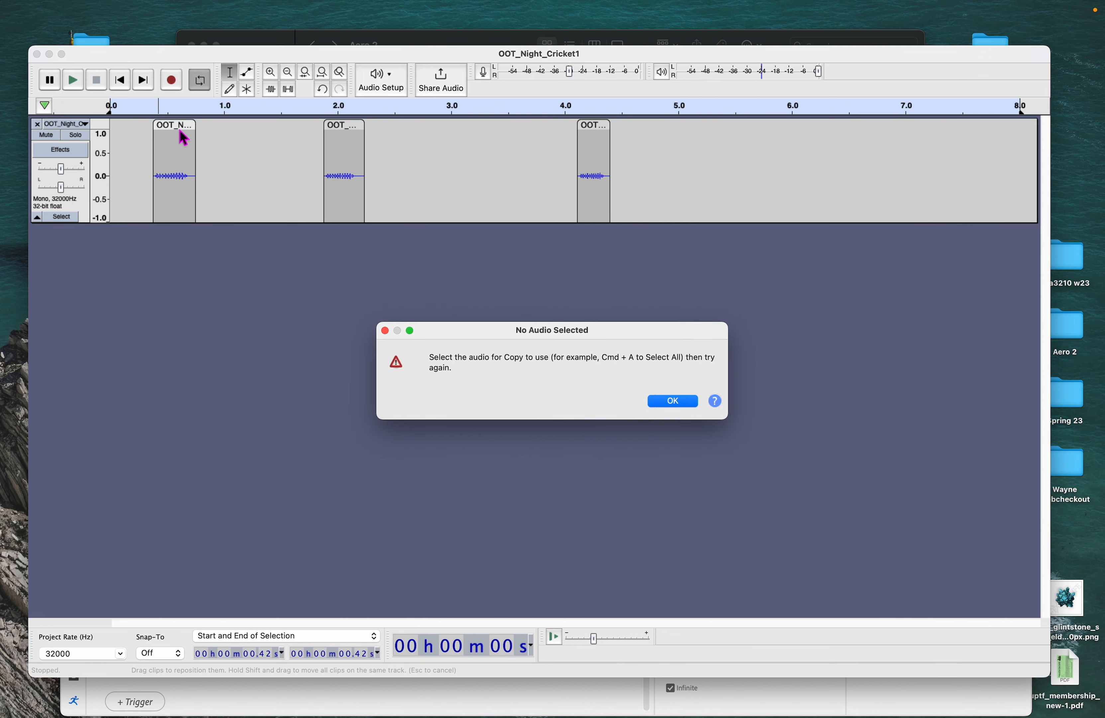
pyautogui.click(673, 402)
pyautogui.click(170, 130)
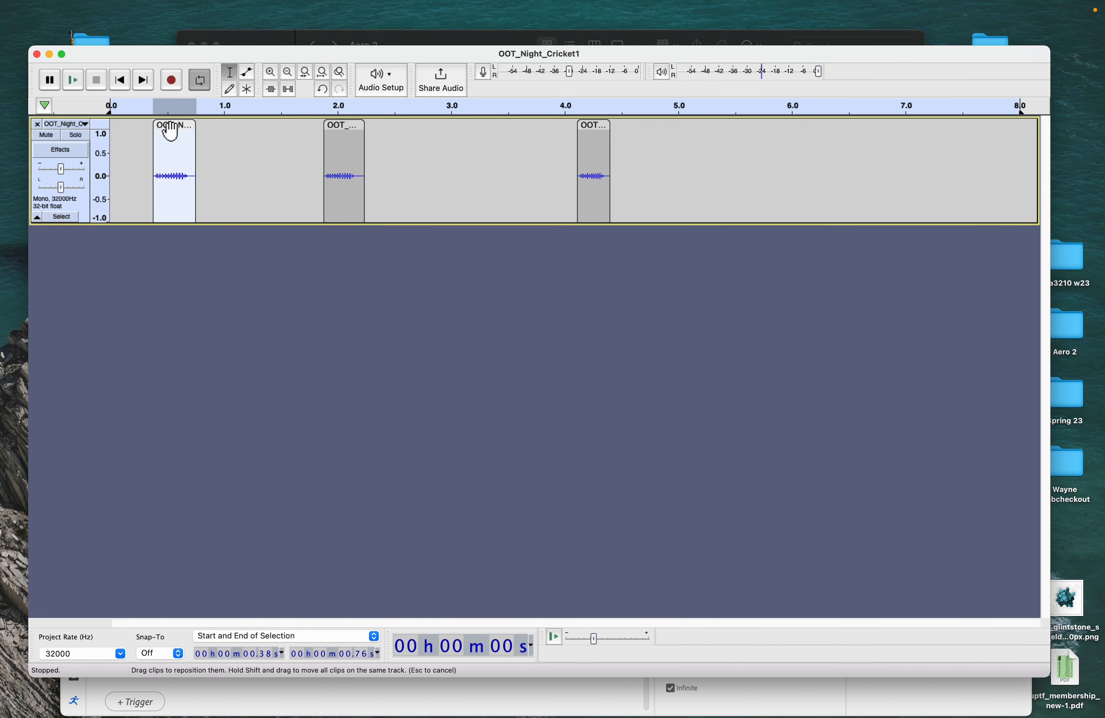
pyautogui.click(235, 153)
pyautogui.press('super+v')
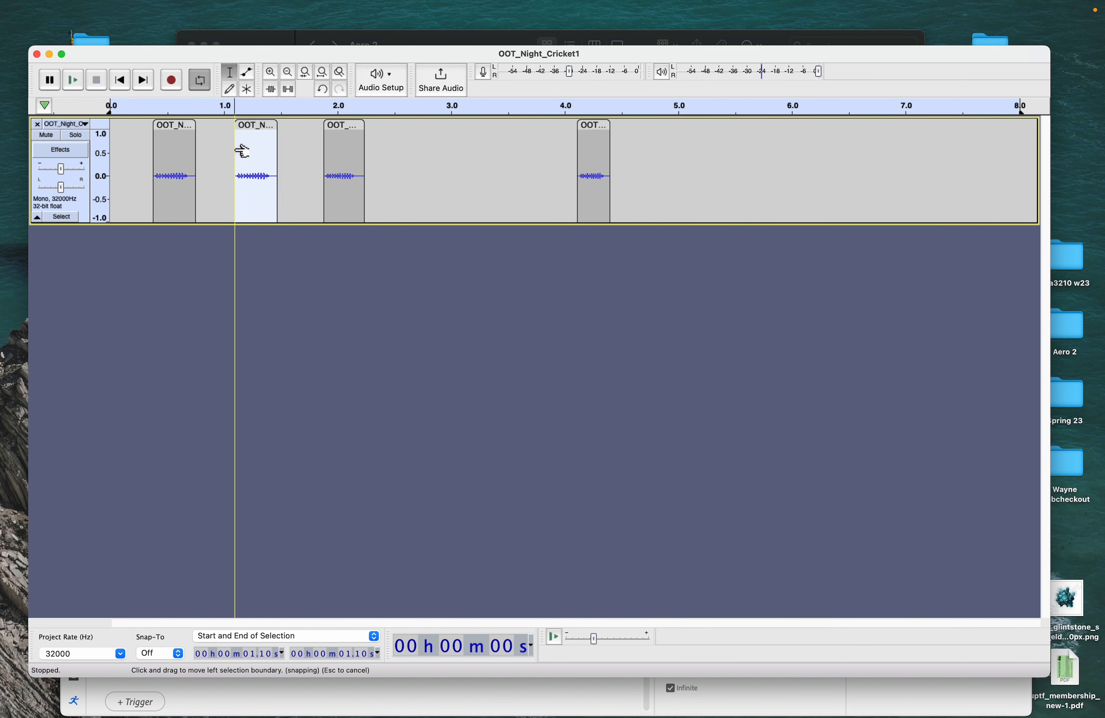
pyautogui.moveTo(257, 124); pyautogui.dragTo(396, 137)
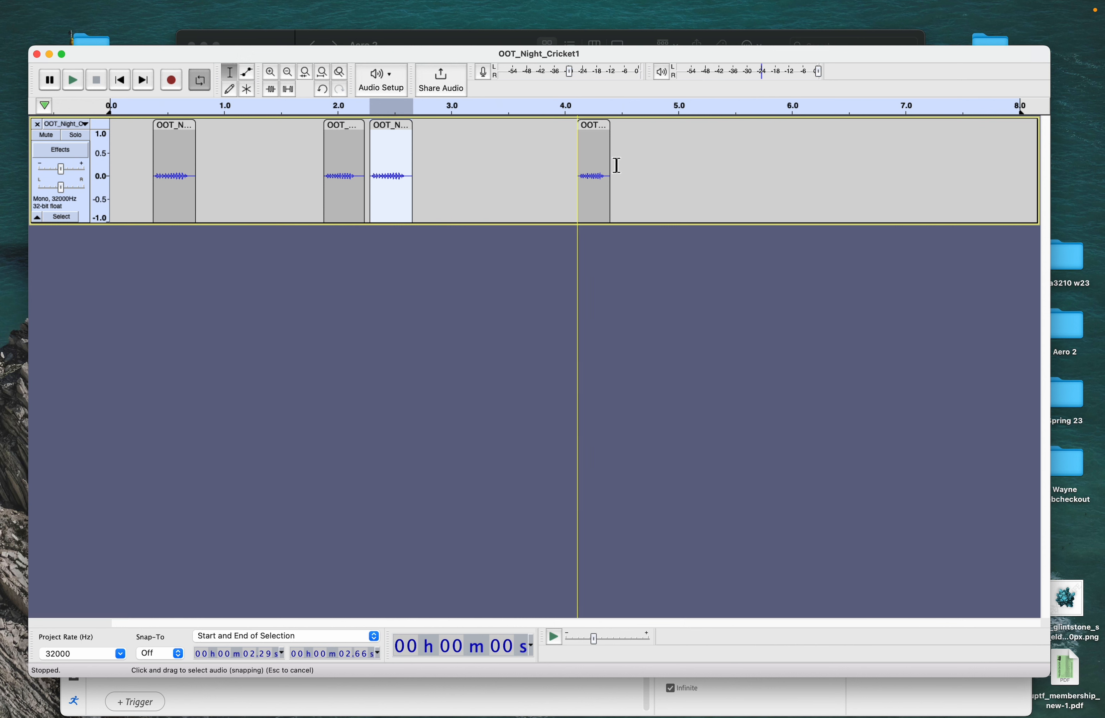
# - Duplicate the last cricket clip at about 6.3 seconds and play back the track
pyautogui.click(598, 130)
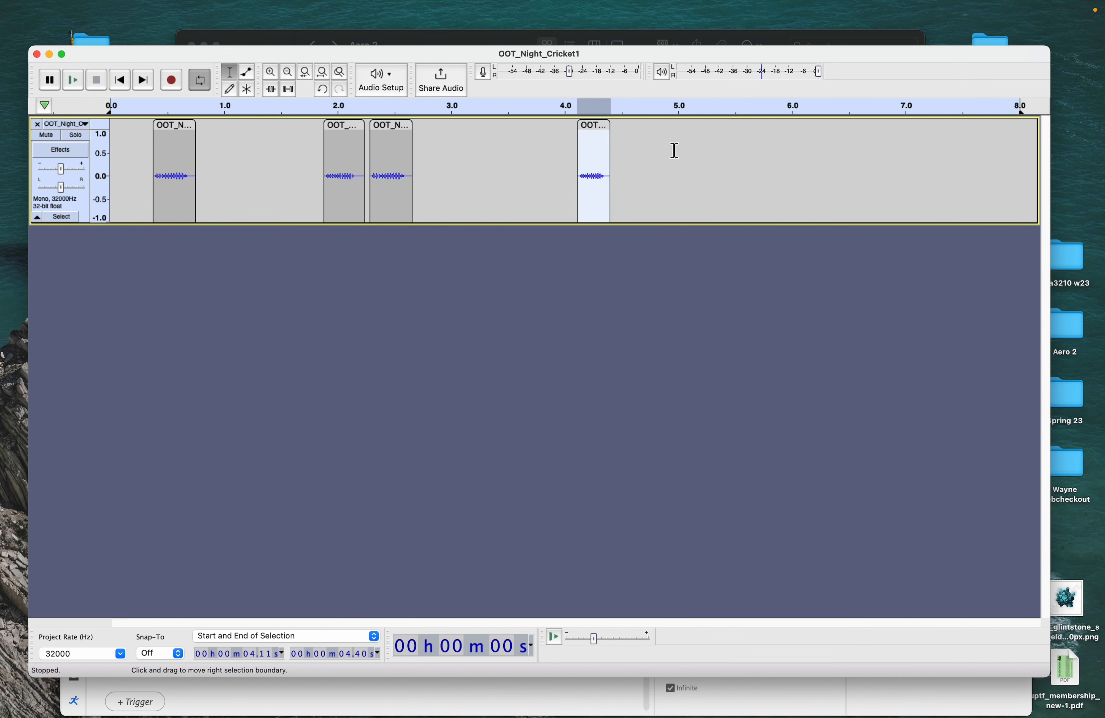
pyautogui.click(828, 145)
pyautogui.press('super+v')
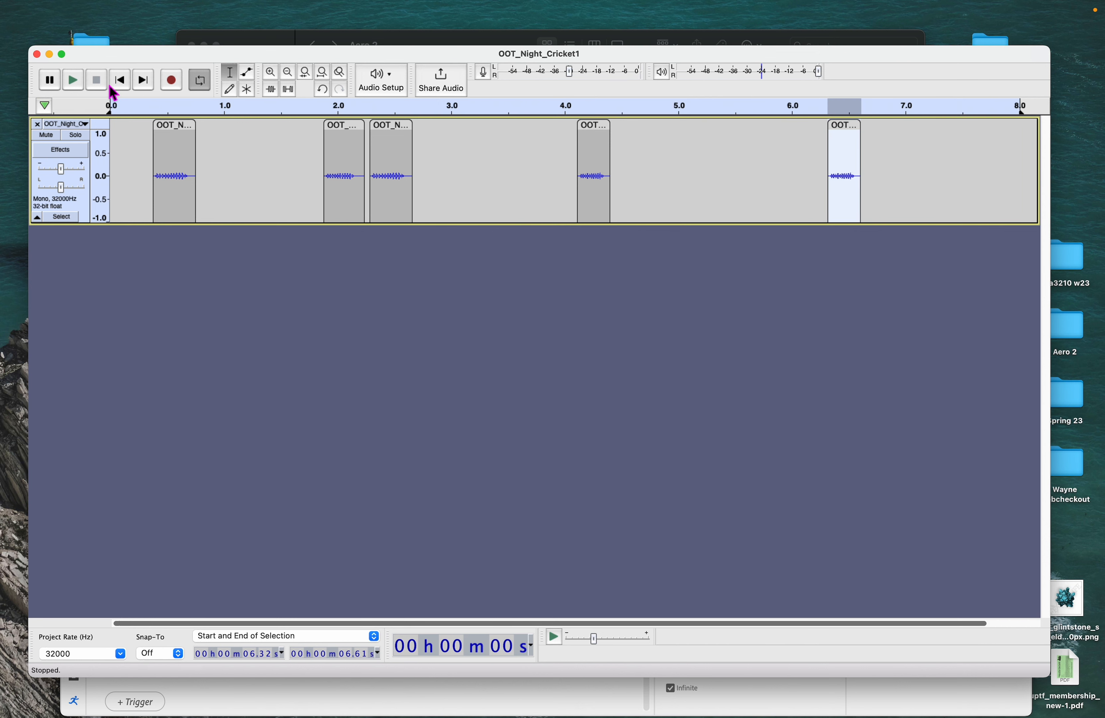
pyautogui.click(75, 80)
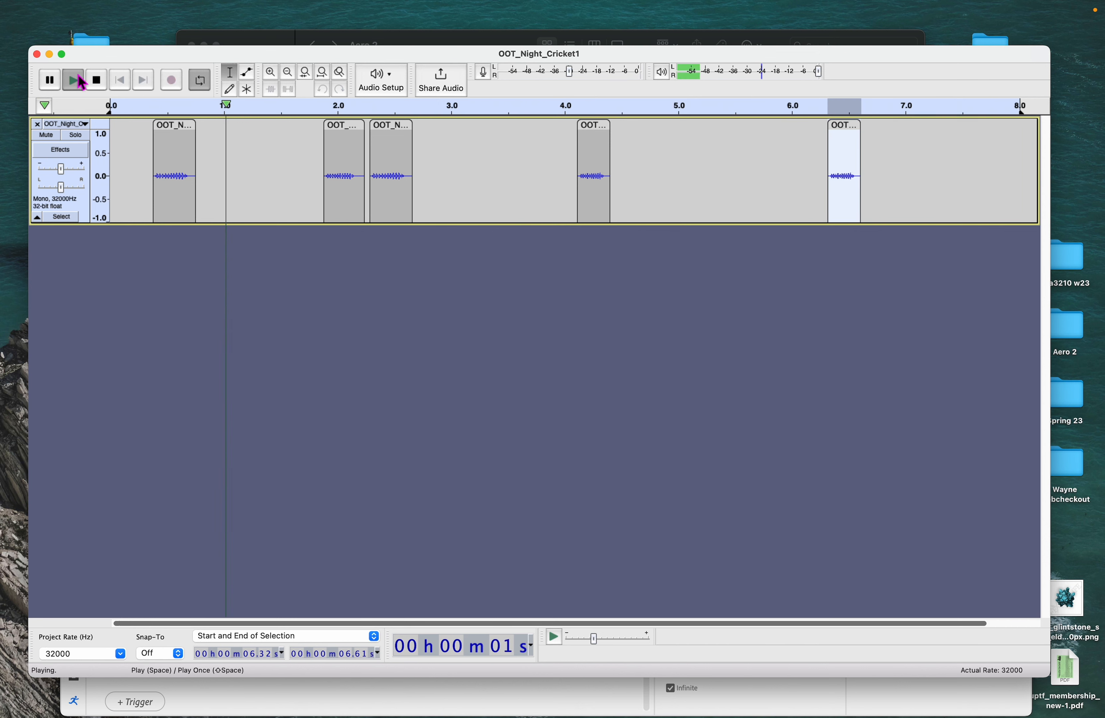